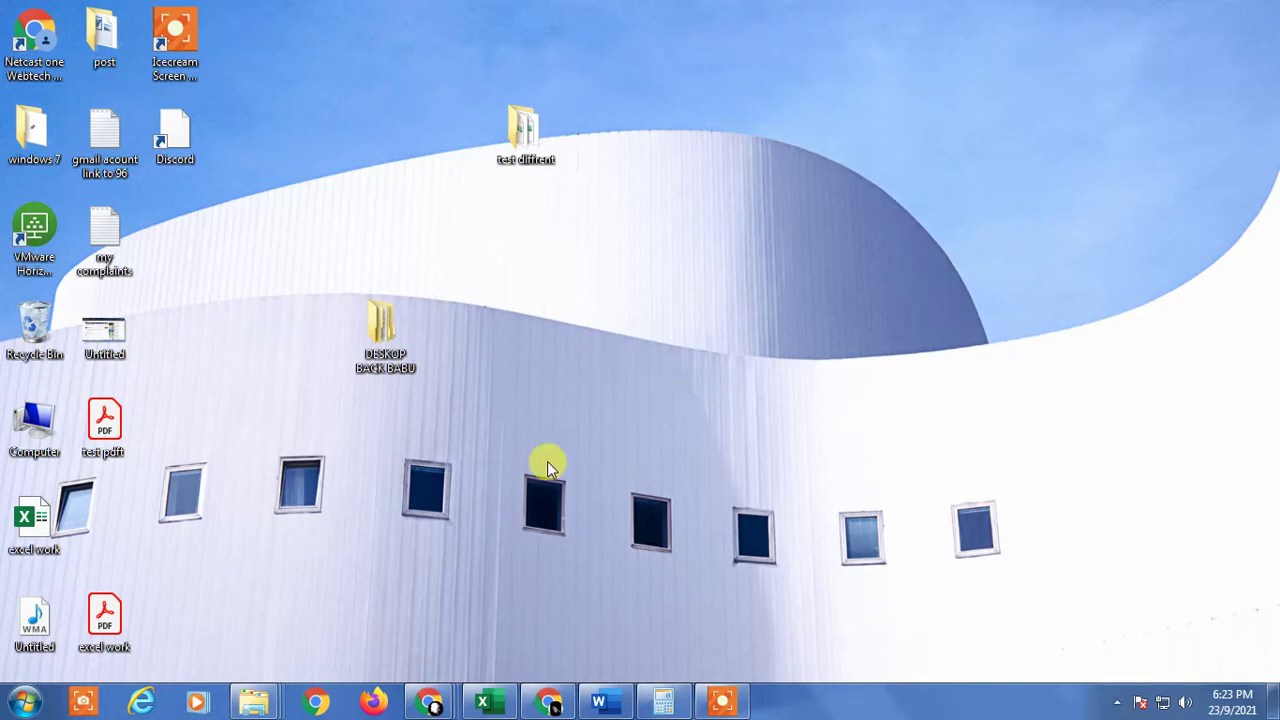
Bring the excel work workbook forward on Sheet7 and select the Name/Sales table C2:D9
{"action": "left_click", "coordinate": [500, 707]}
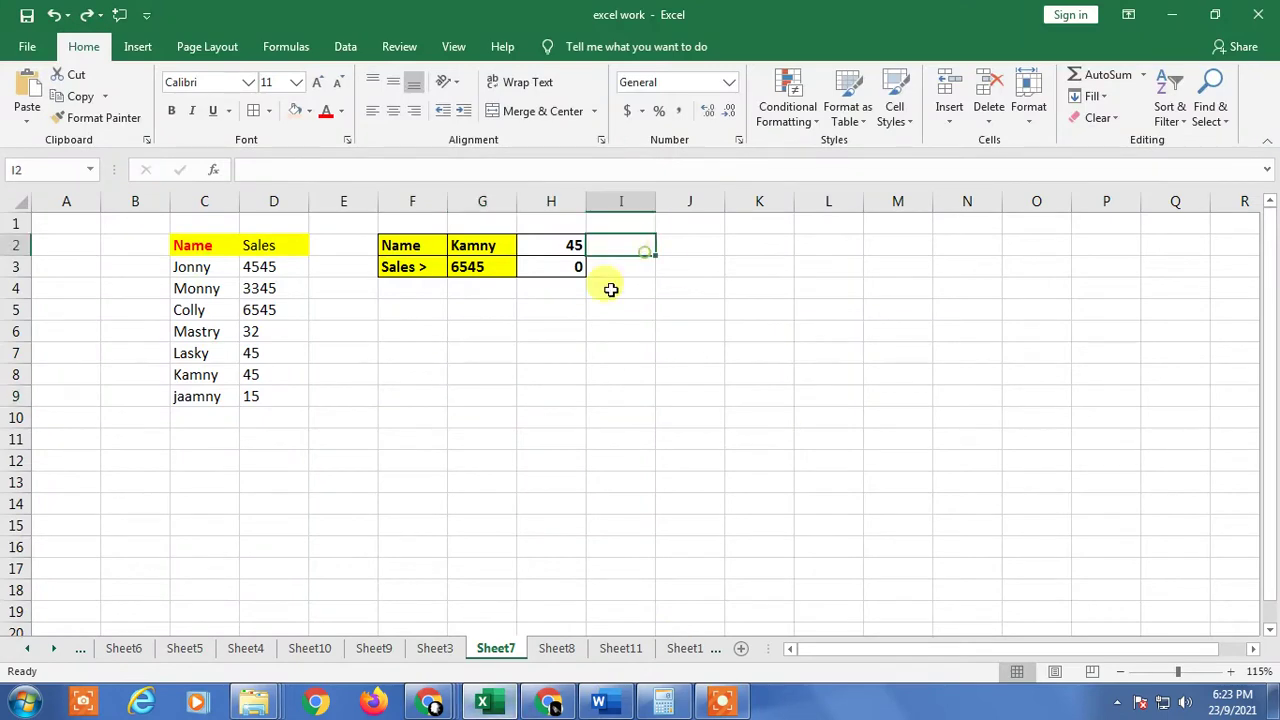
{"action": "left_click_drag", "start_coordinate": [197, 244], "coordinate": [290, 418]}
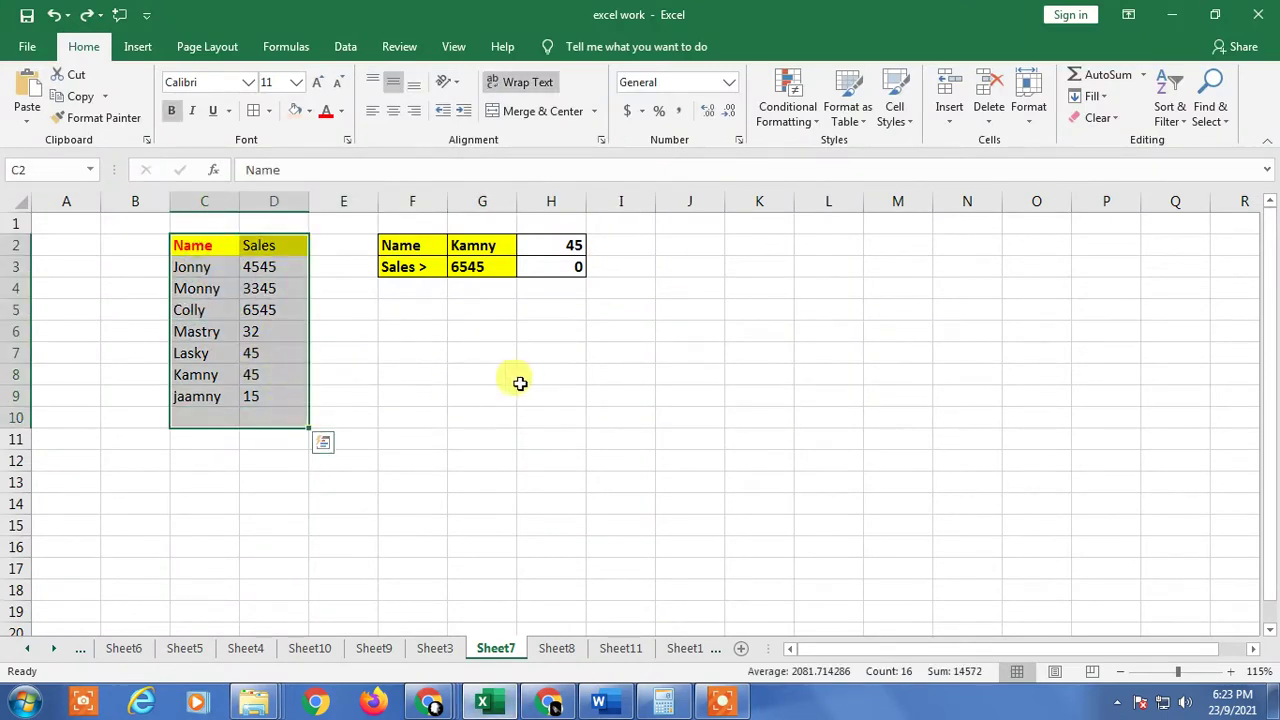
{"action": "scroll", "coordinate": [500, 429], "scroll_direction": "up", "scroll_amount": 1}
{"action": "scroll", "coordinate": [529, 448], "scroll_direction": "up", "scroll_amount": 3}
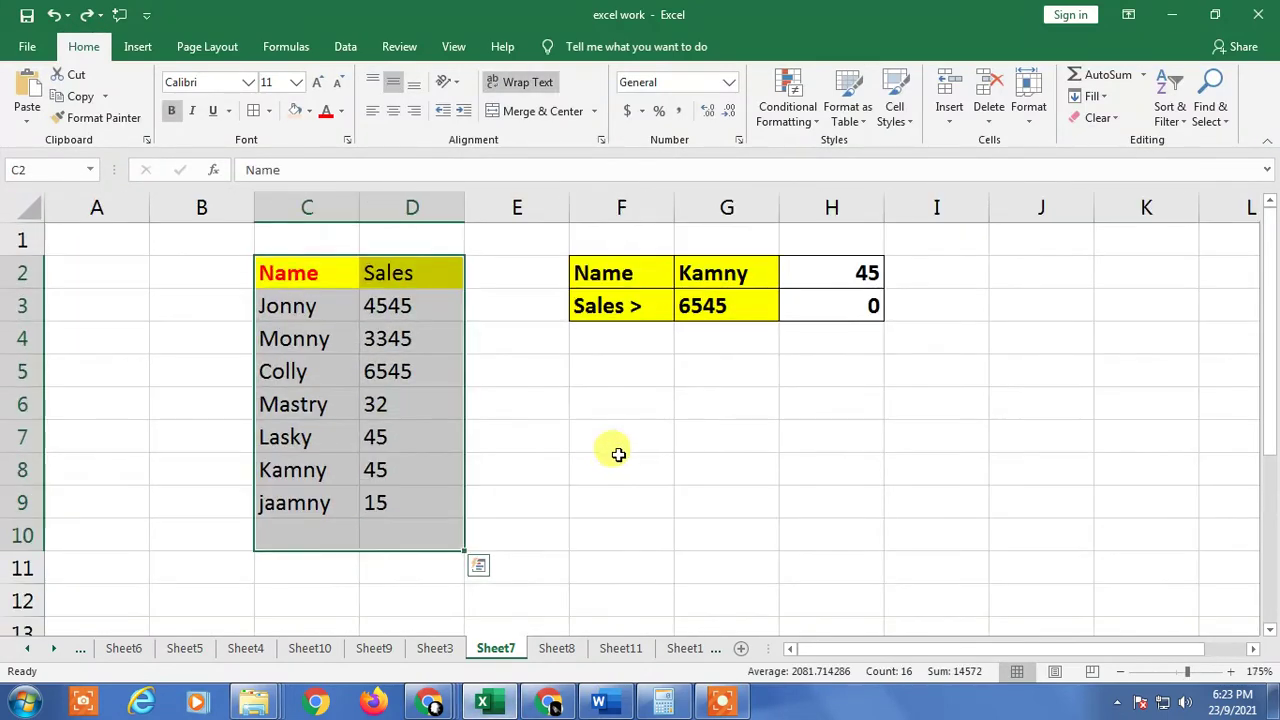
{"action": "left_click", "coordinate": [643, 385]}
{"action": "left_click", "coordinate": [686, 440]}
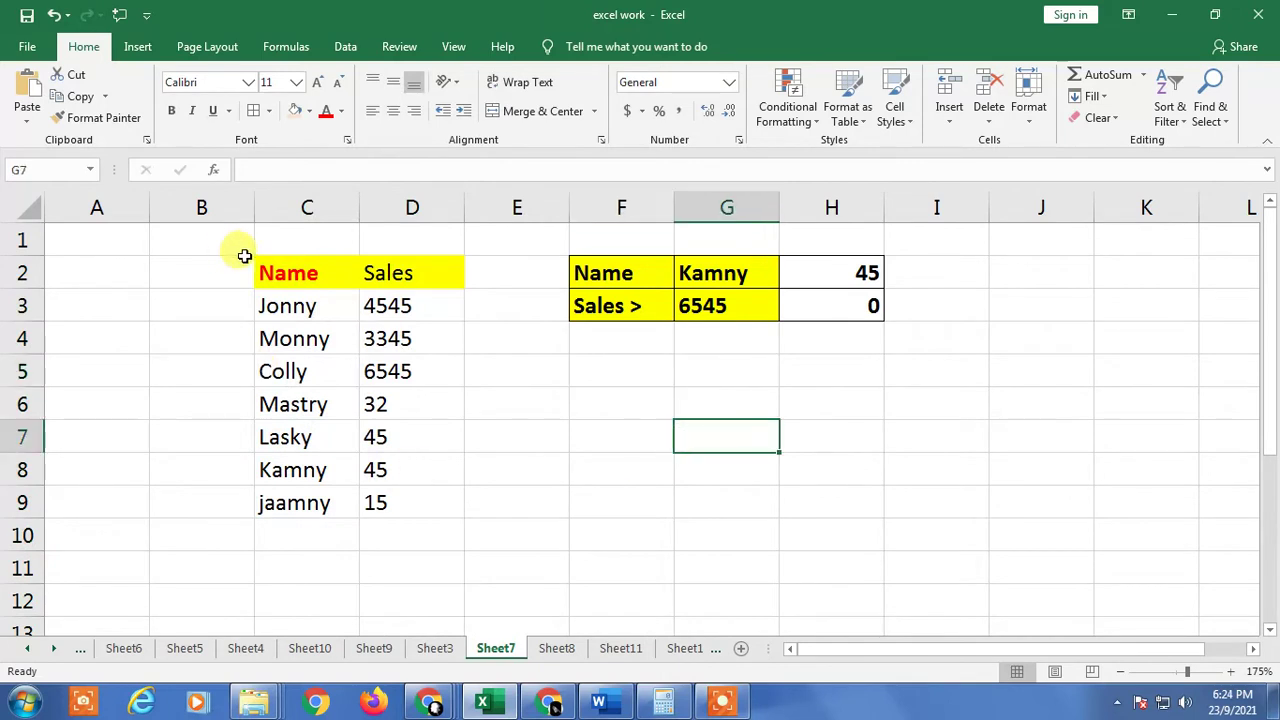
{"action": "left_click", "coordinate": [318, 287]}
{"action": "left_click_drag", "start_coordinate": [321, 288], "coordinate": [423, 514]}
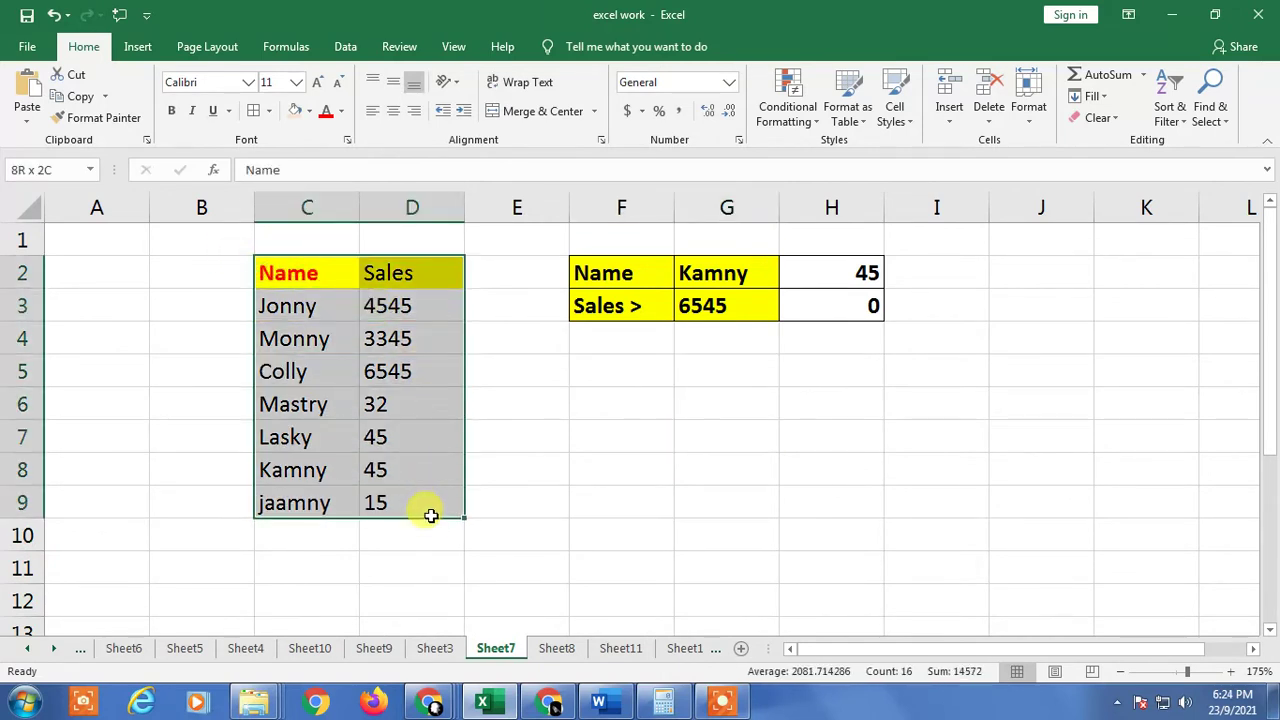
{"action": "left_click", "coordinate": [520, 383]}
{"action": "left_click_drag", "start_coordinate": [281, 273], "coordinate": [439, 508]}
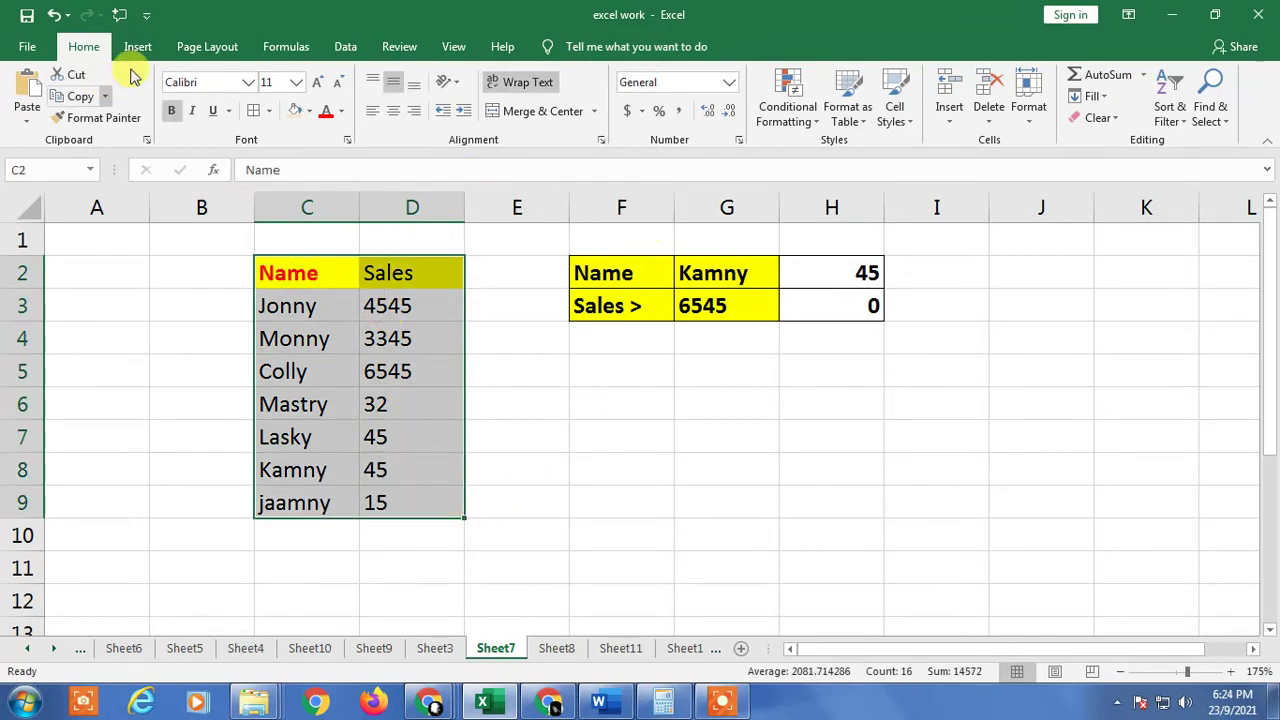
Put an Outside Borders frame around the C2:D9 table
{"action": "left_click", "coordinate": [269, 111]}
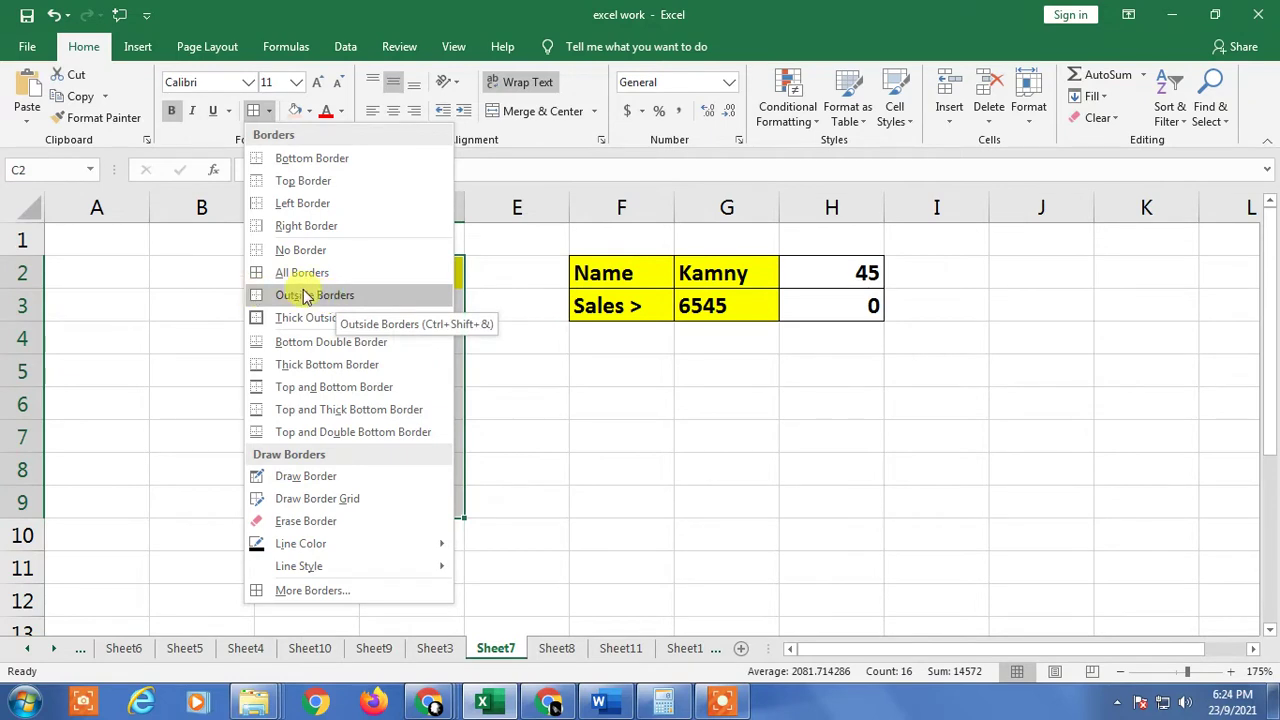
{"action": "left_click", "coordinate": [270, 295]}
{"action": "left_click", "coordinate": [529, 373]}
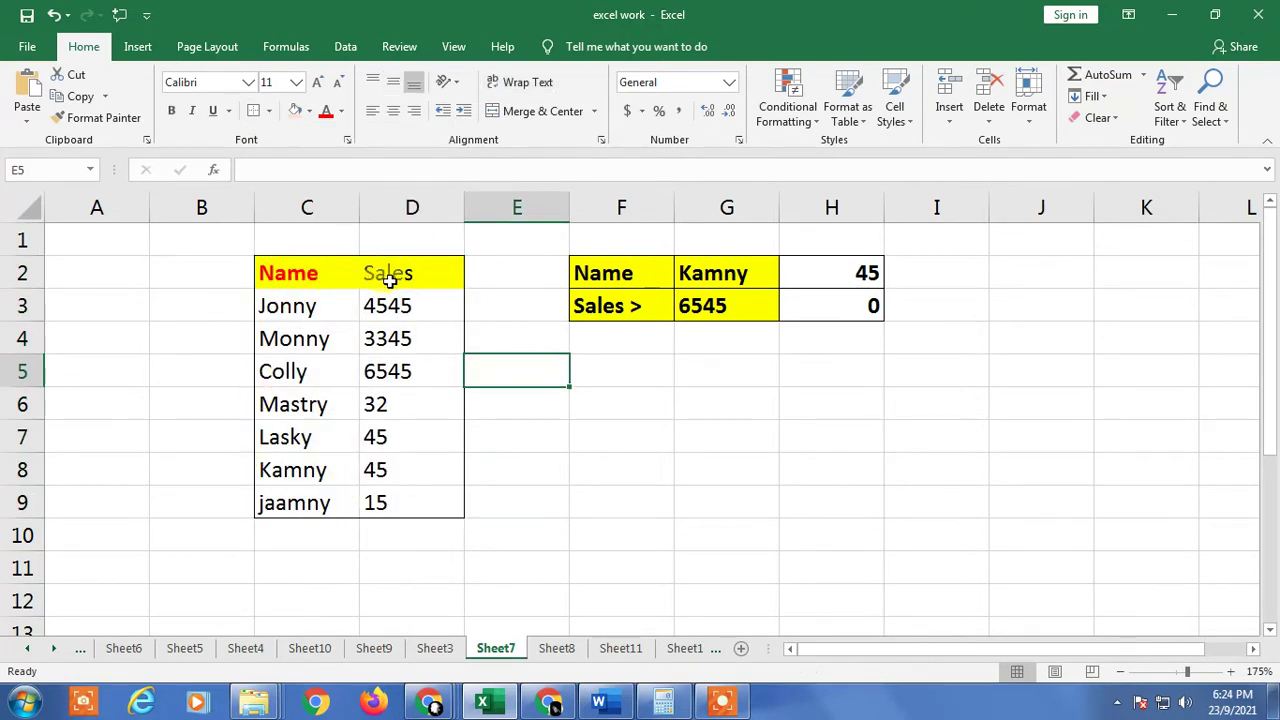
{"action": "left_click", "coordinate": [546, 430]}
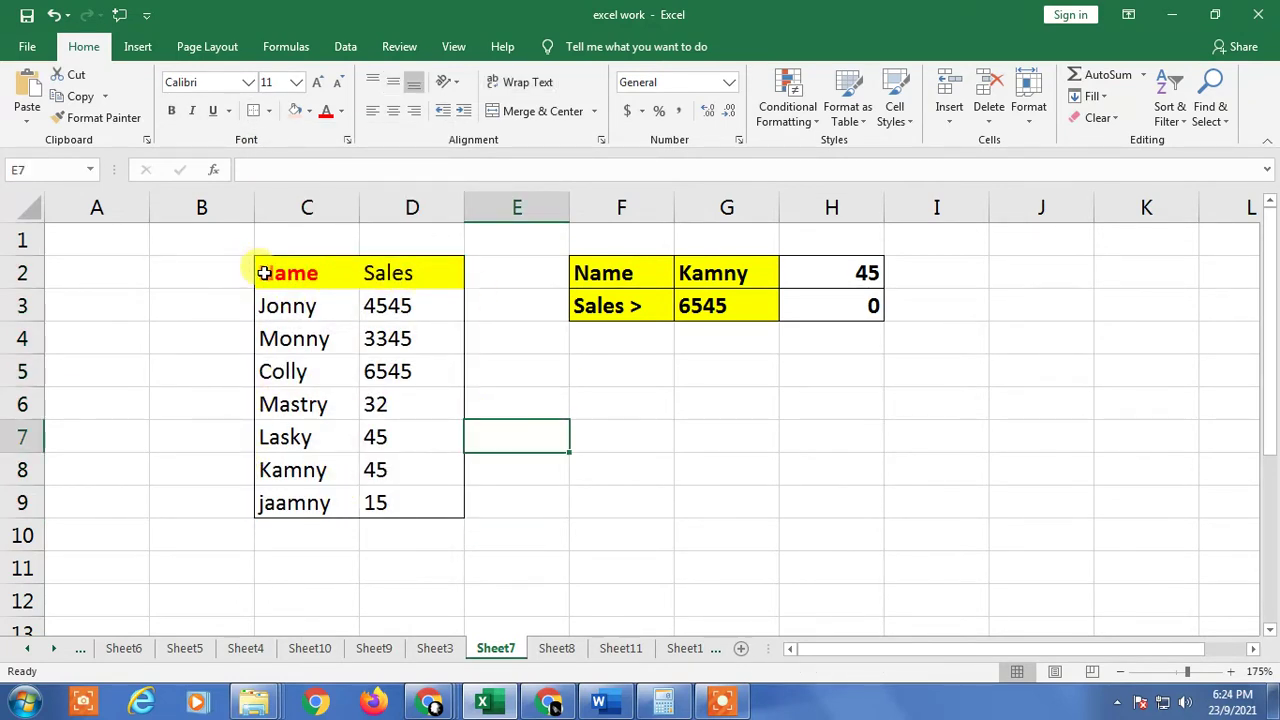
Apply All Borders to every cell of C2:D9
{"action": "left_click_drag", "start_coordinate": [281, 273], "coordinate": [438, 503]}
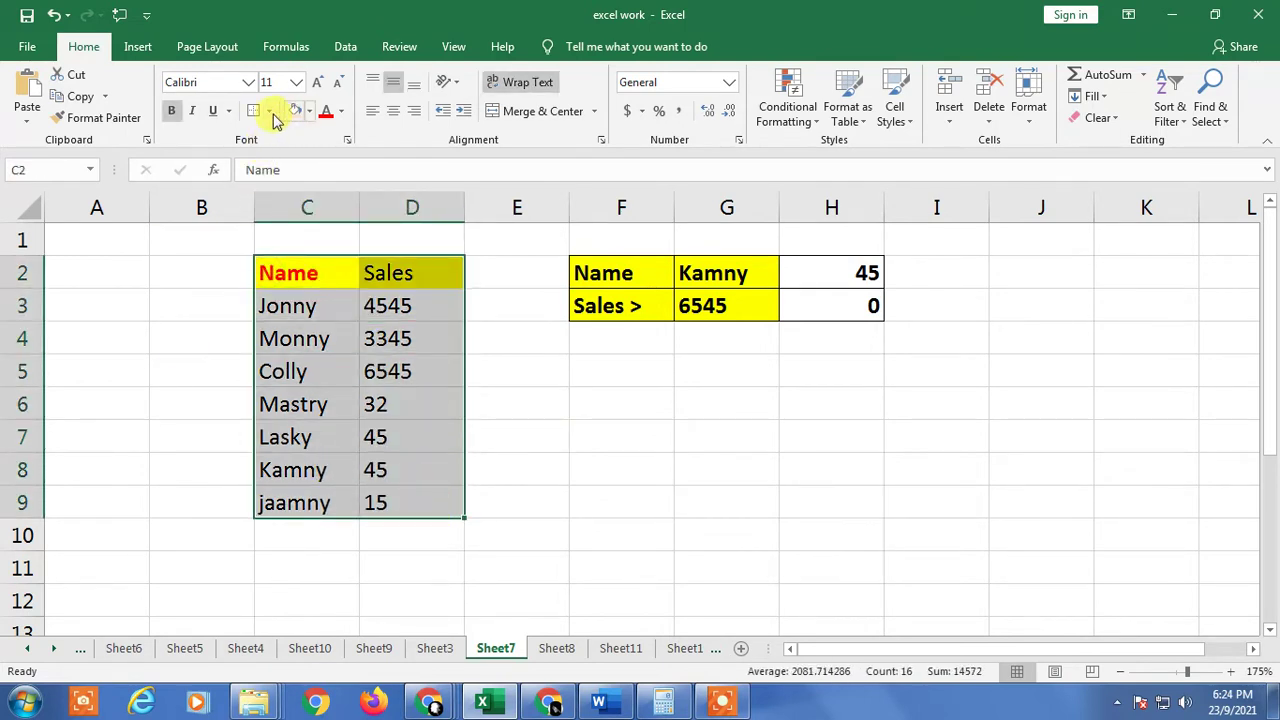
{"action": "left_click", "coordinate": [267, 112]}
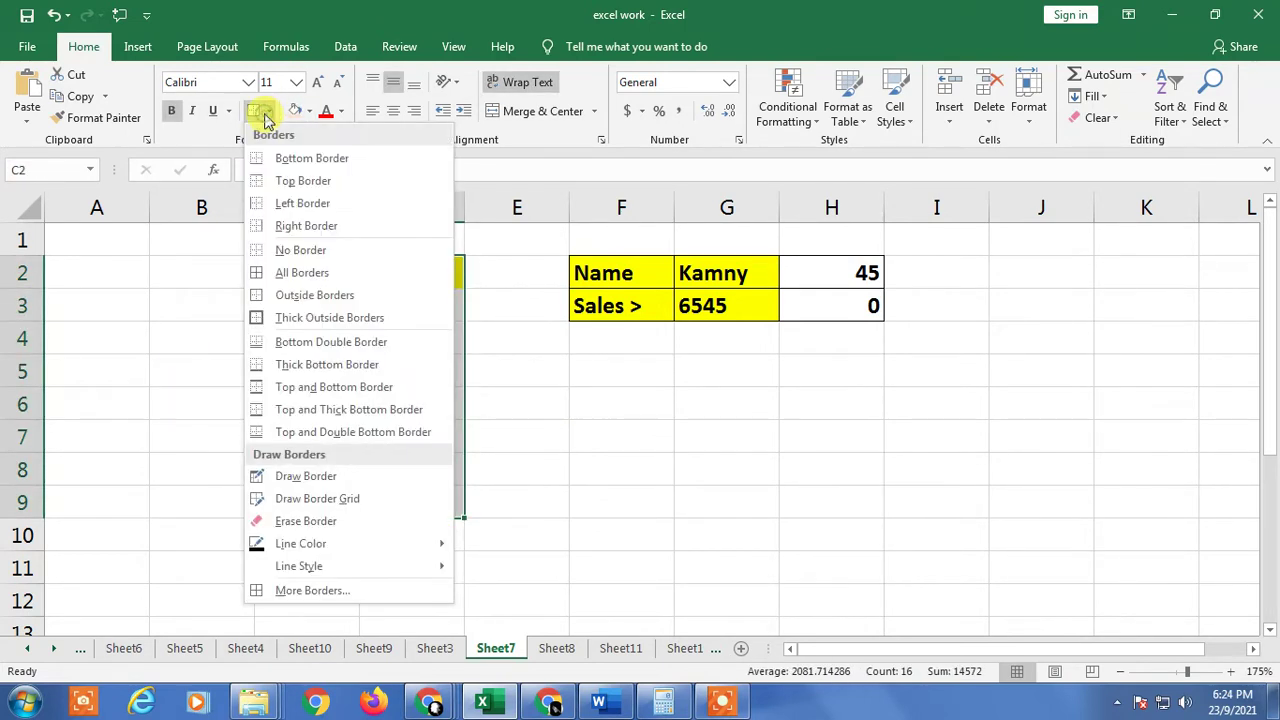
{"action": "left_click", "coordinate": [272, 273]}
{"action": "left_click", "coordinate": [520, 375]}
{"action": "left_click", "coordinate": [432, 435]}
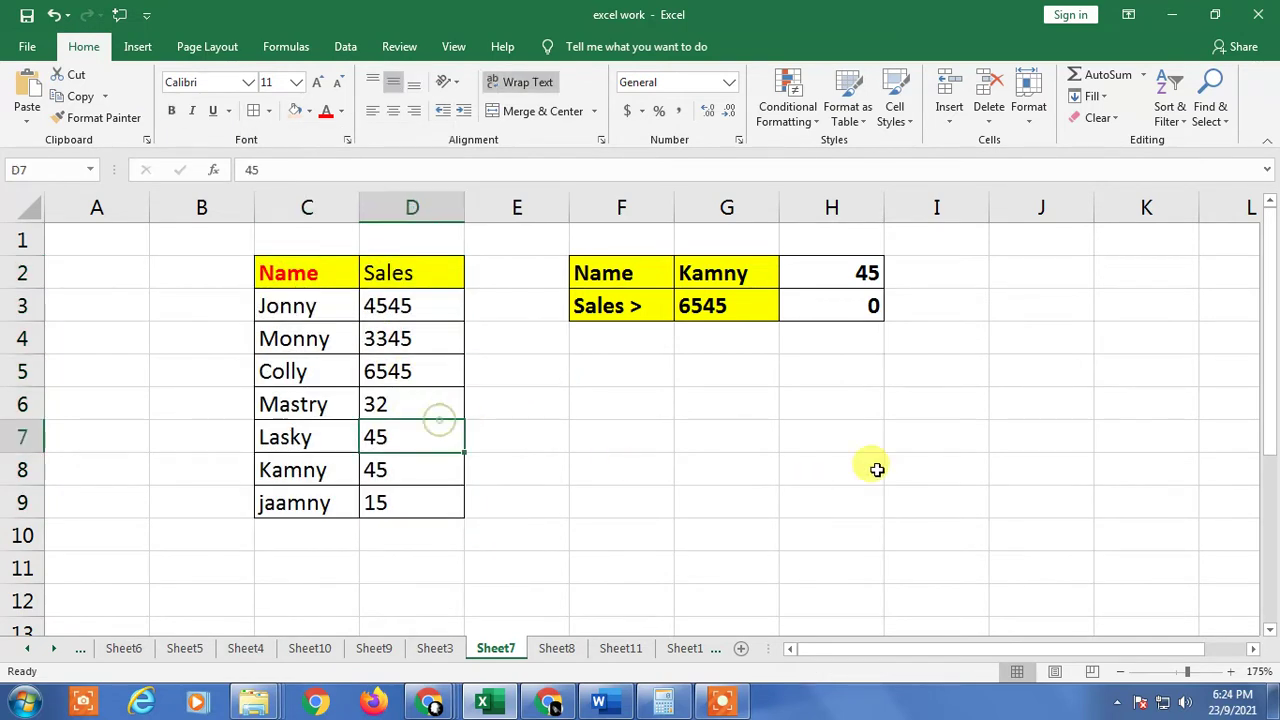
Reselect the whole Name/Sales table C2:D9
{"action": "left_click_drag", "start_coordinate": [300, 280], "coordinate": [456, 502]}
{"action": "left_click", "coordinate": [540, 412]}
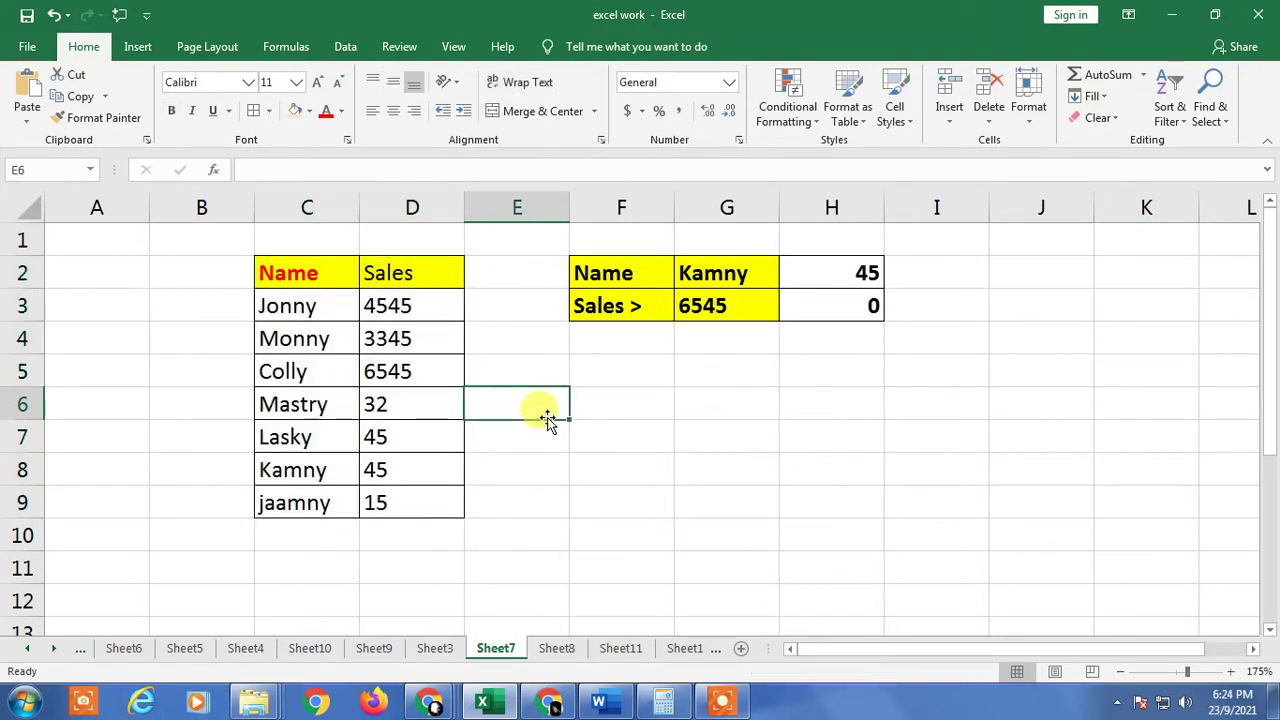
{"action": "left_click", "coordinate": [395, 362]}
{"action": "left_click", "coordinate": [312, 272]}
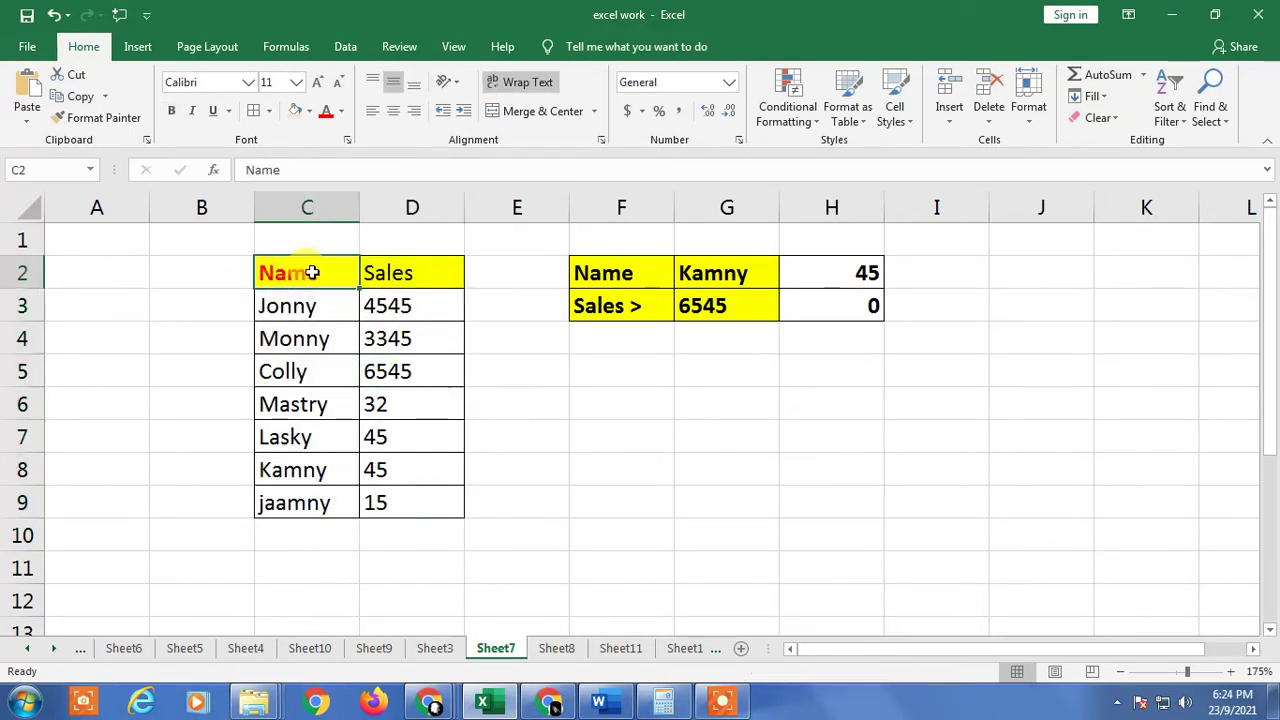
{"action": "left_click_drag", "start_coordinate": [312, 272], "coordinate": [436, 502]}
{"action": "left_click", "coordinate": [515, 366]}
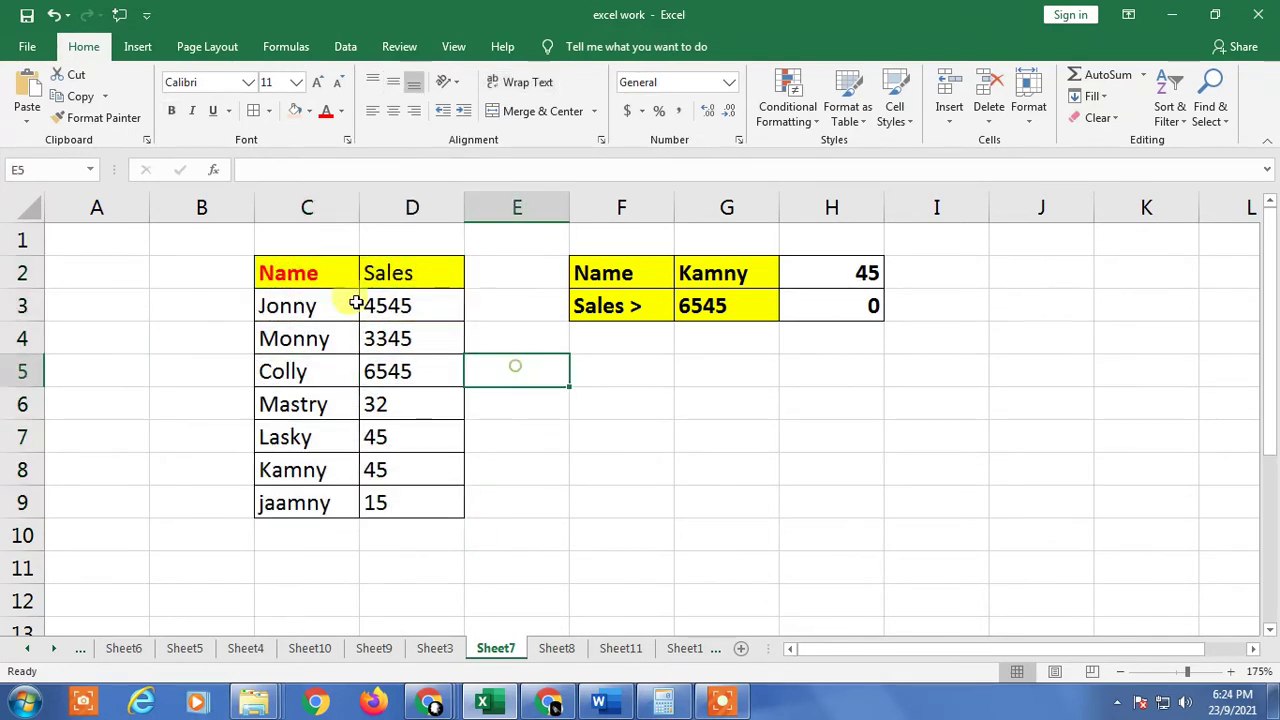
{"action": "left_click_drag", "start_coordinate": [329, 280], "coordinate": [450, 489]}
Through More Borders, give C2:D9 a double-line outline and dash-dot inside lines
{"action": "left_click", "coordinate": [270, 113]}
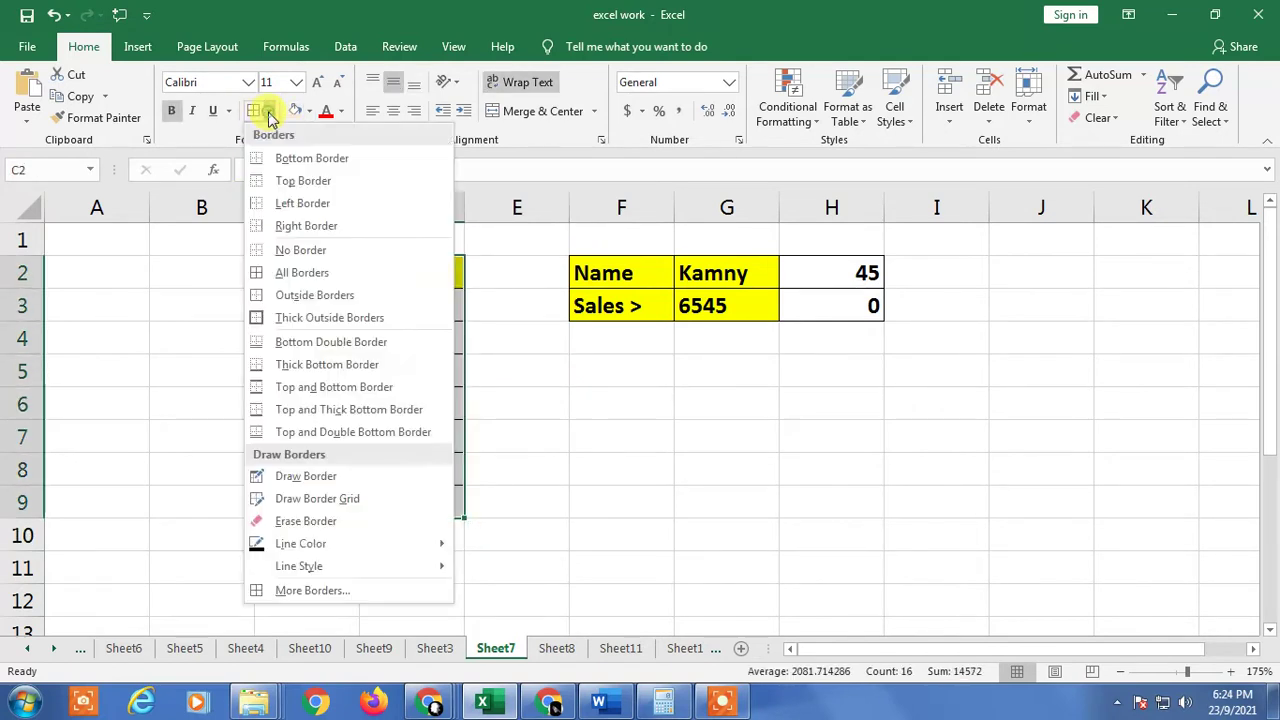
{"action": "left_click", "coordinate": [330, 592]}
{"action": "left_click_drag", "start_coordinate": [576, 100], "coordinate": [708, 104]}
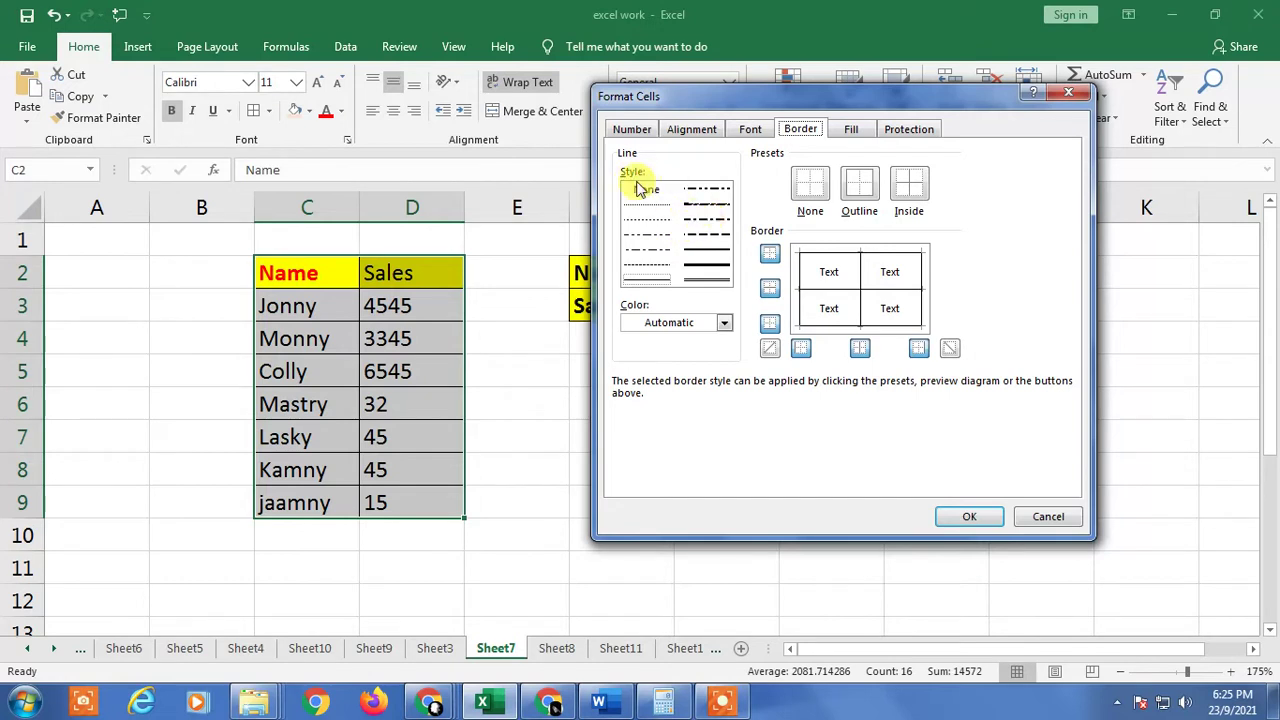
{"action": "left_click", "coordinate": [705, 281]}
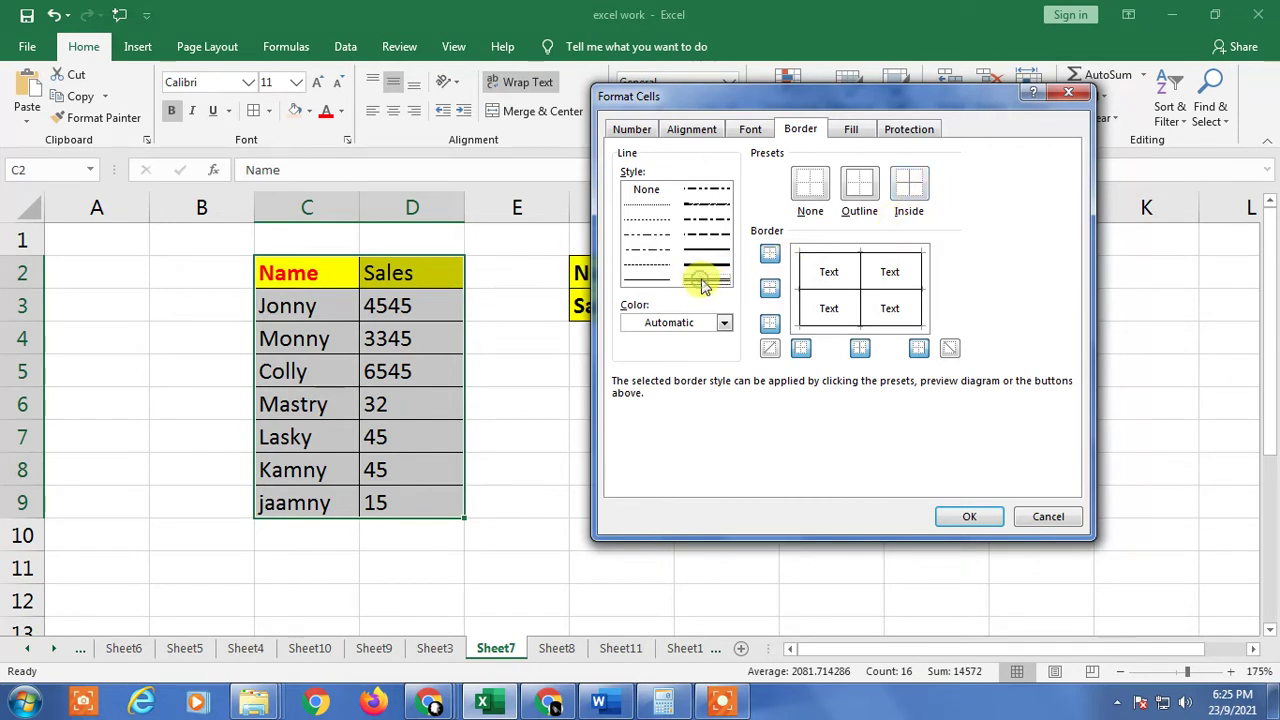
{"action": "left_click", "coordinate": [859, 190]}
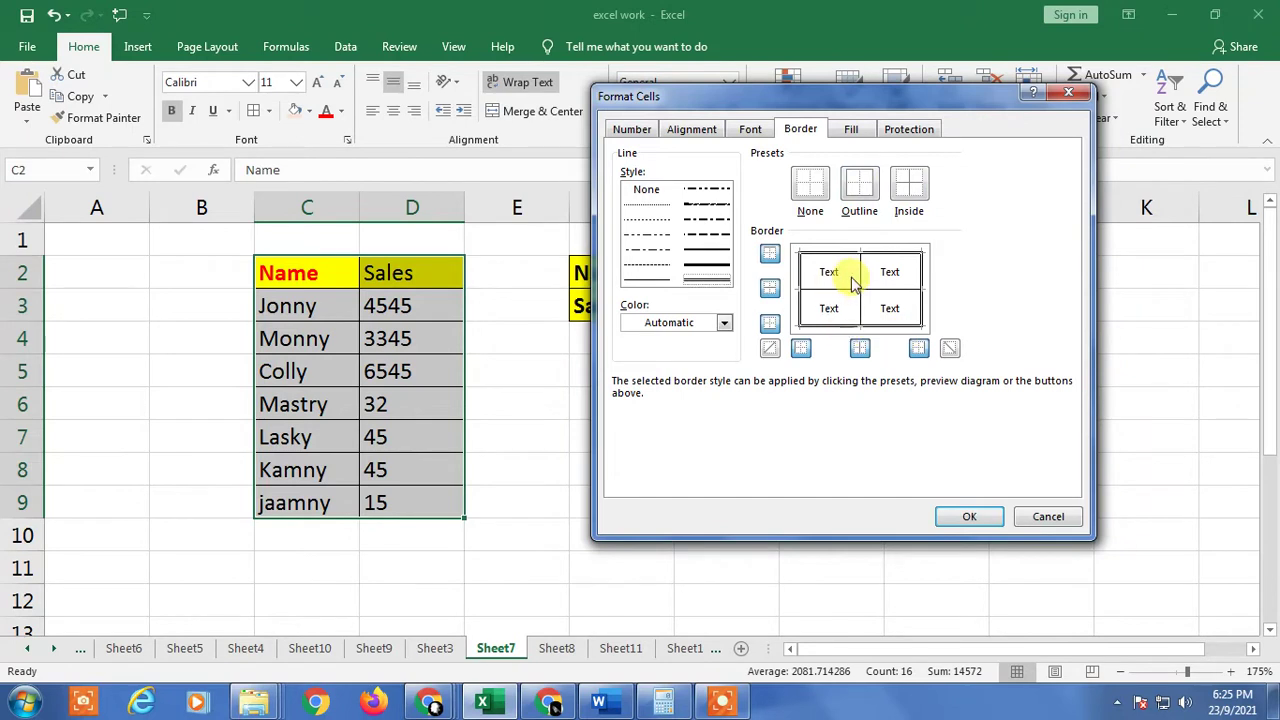
{"action": "left_click", "coordinate": [640, 222]}
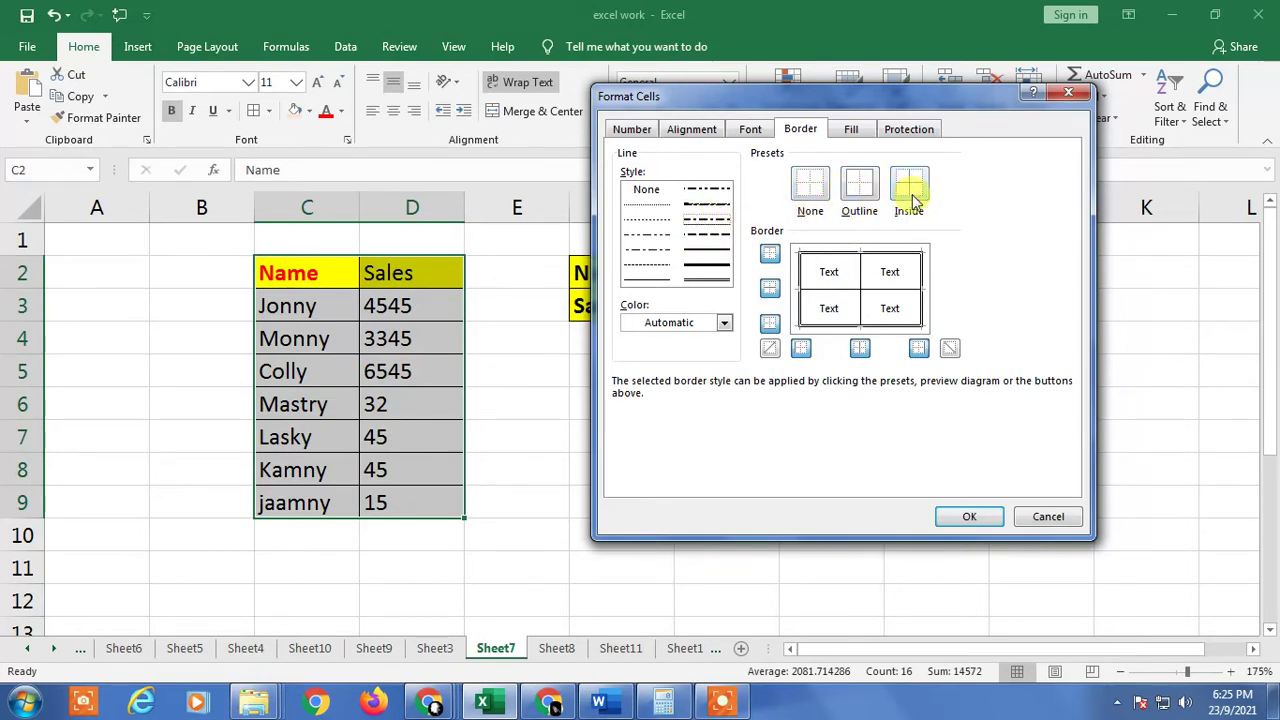
{"action": "left_click", "coordinate": [912, 196]}
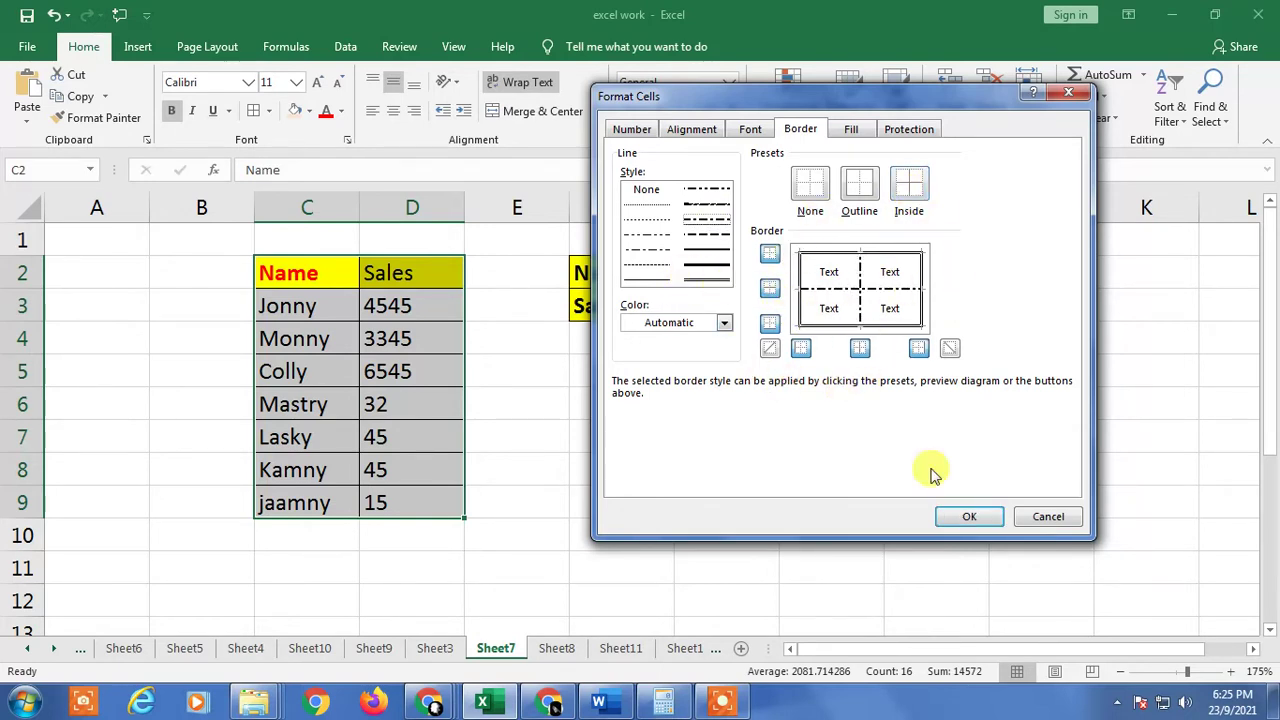
{"action": "left_click", "coordinate": [978, 522]}
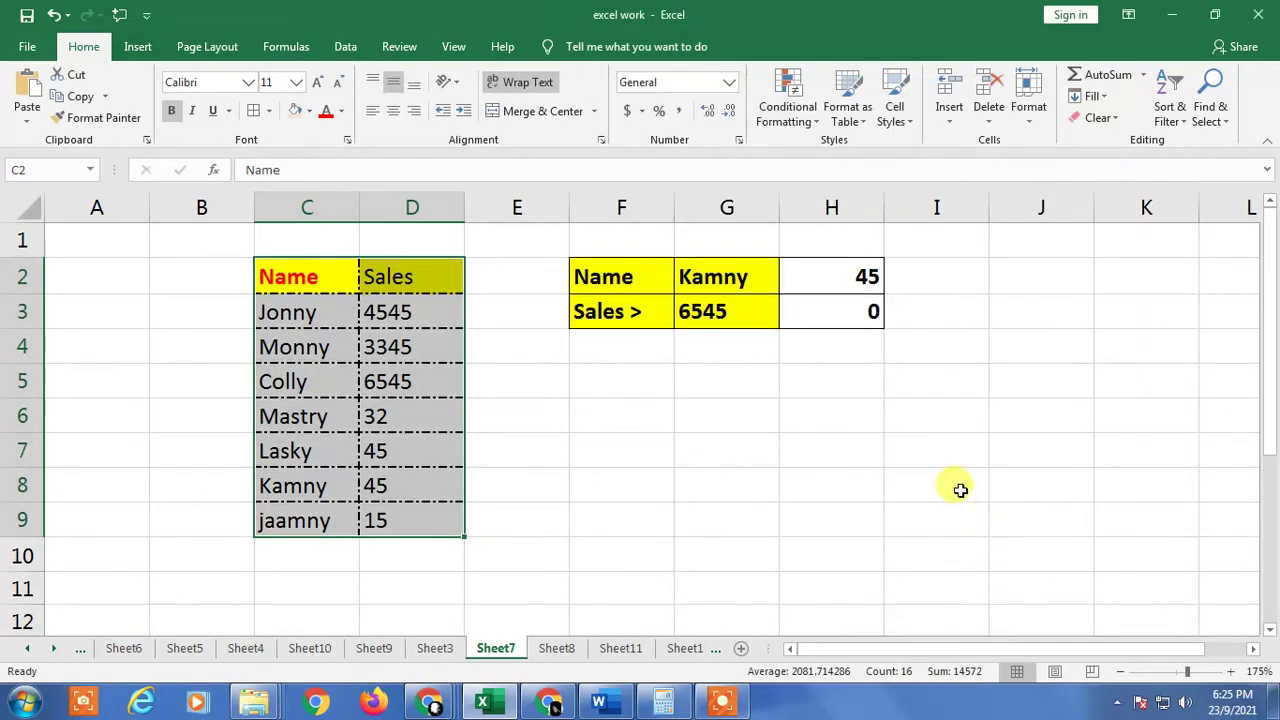
{"action": "left_click", "coordinate": [500, 414]}
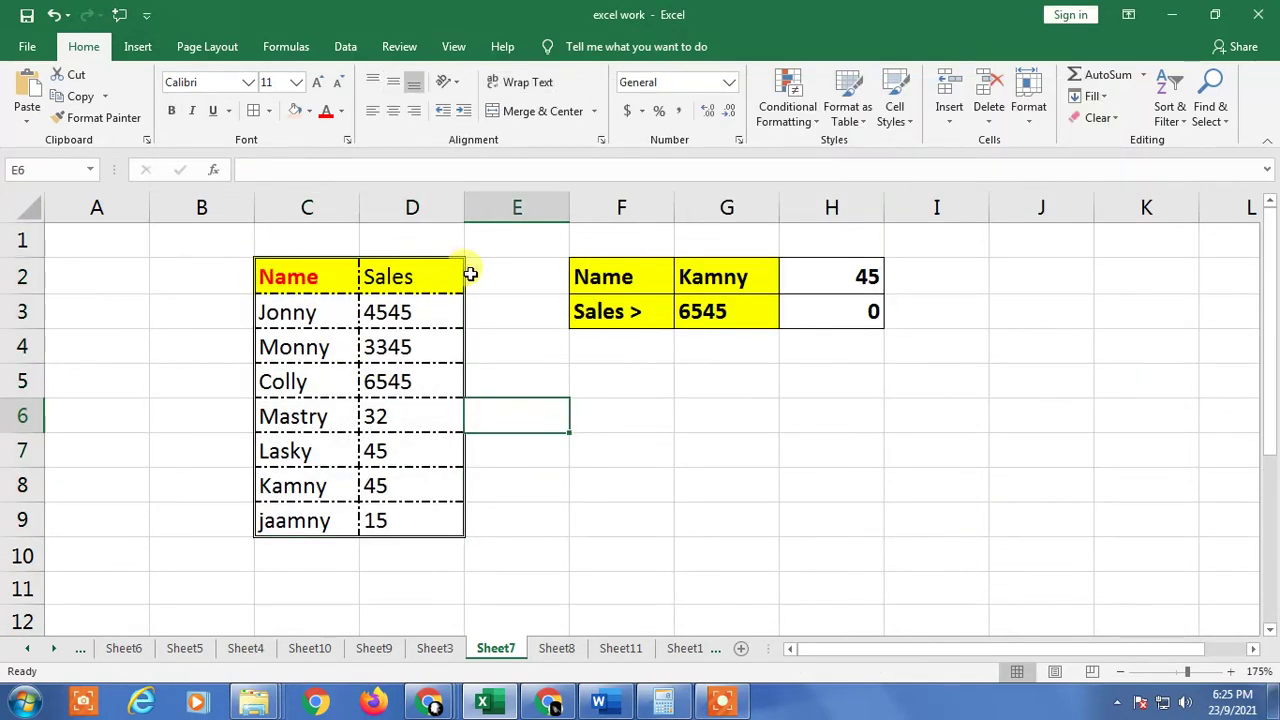
Select C2:D9 and set red as the border line colour
{"action": "left_click", "coordinate": [340, 380]}
{"action": "left_click", "coordinate": [428, 358]}
{"action": "left_click", "coordinate": [300, 349]}
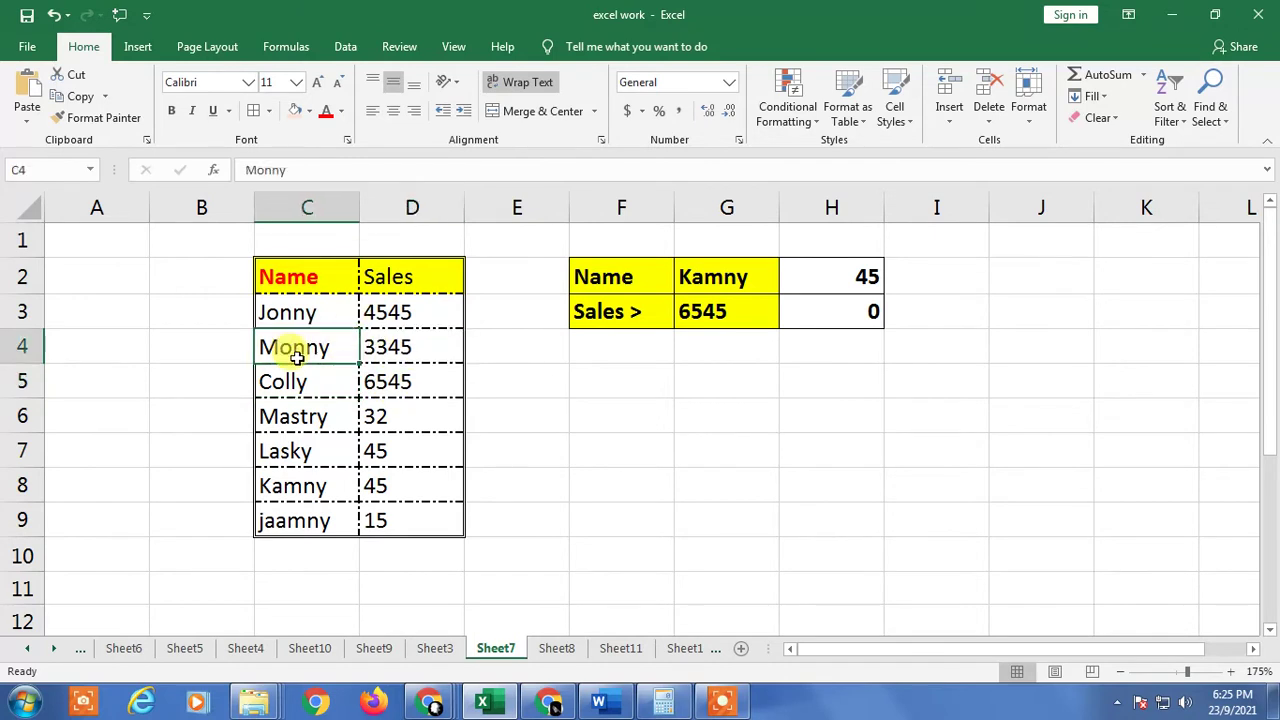
{"action": "left_click", "coordinate": [334, 451]}
{"action": "left_click_drag", "start_coordinate": [267, 278], "coordinate": [436, 520]}
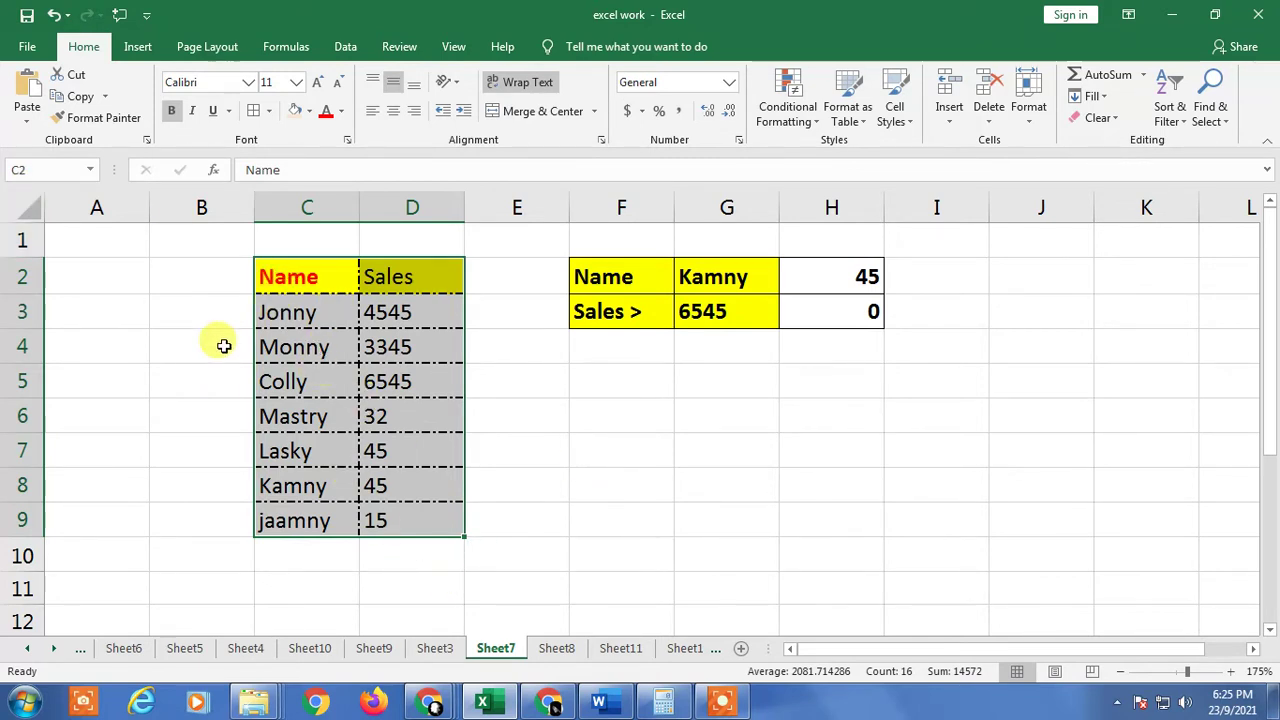
{"action": "left_click", "coordinate": [269, 117]}
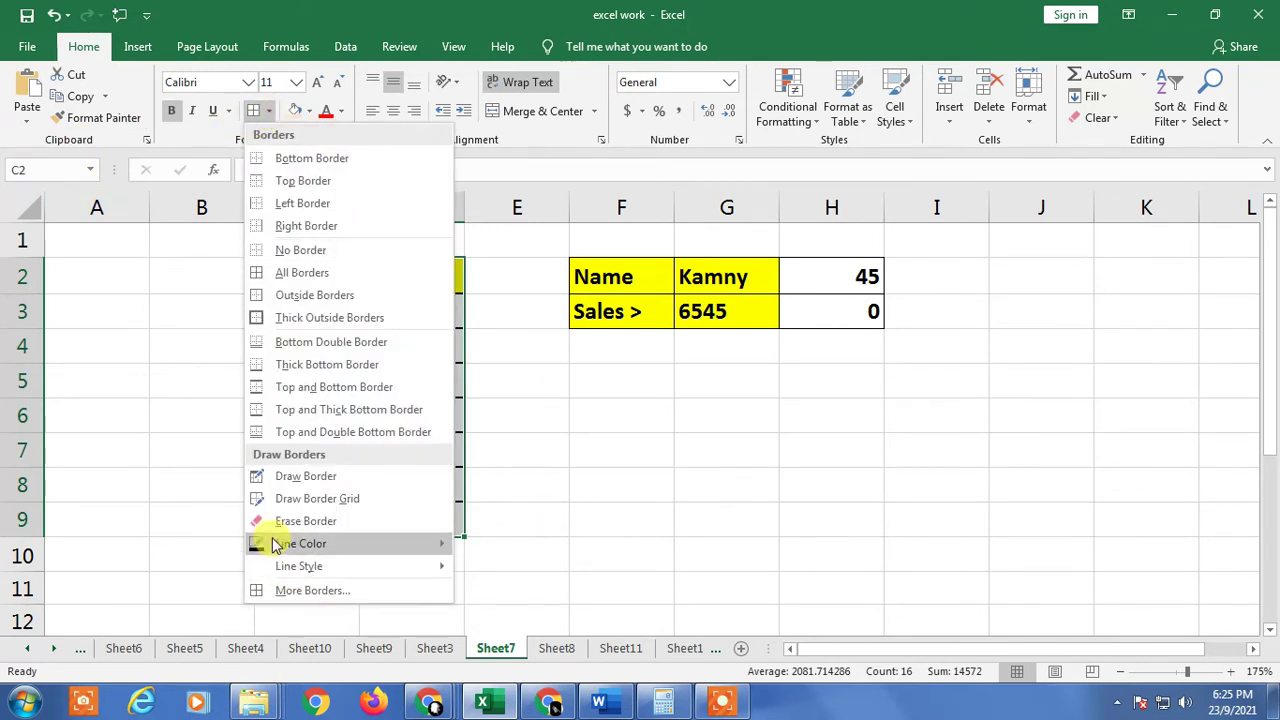
{"action": "mouse_move", "coordinate": [400, 543]}
{"action": "left_click", "coordinate": [478, 607]}
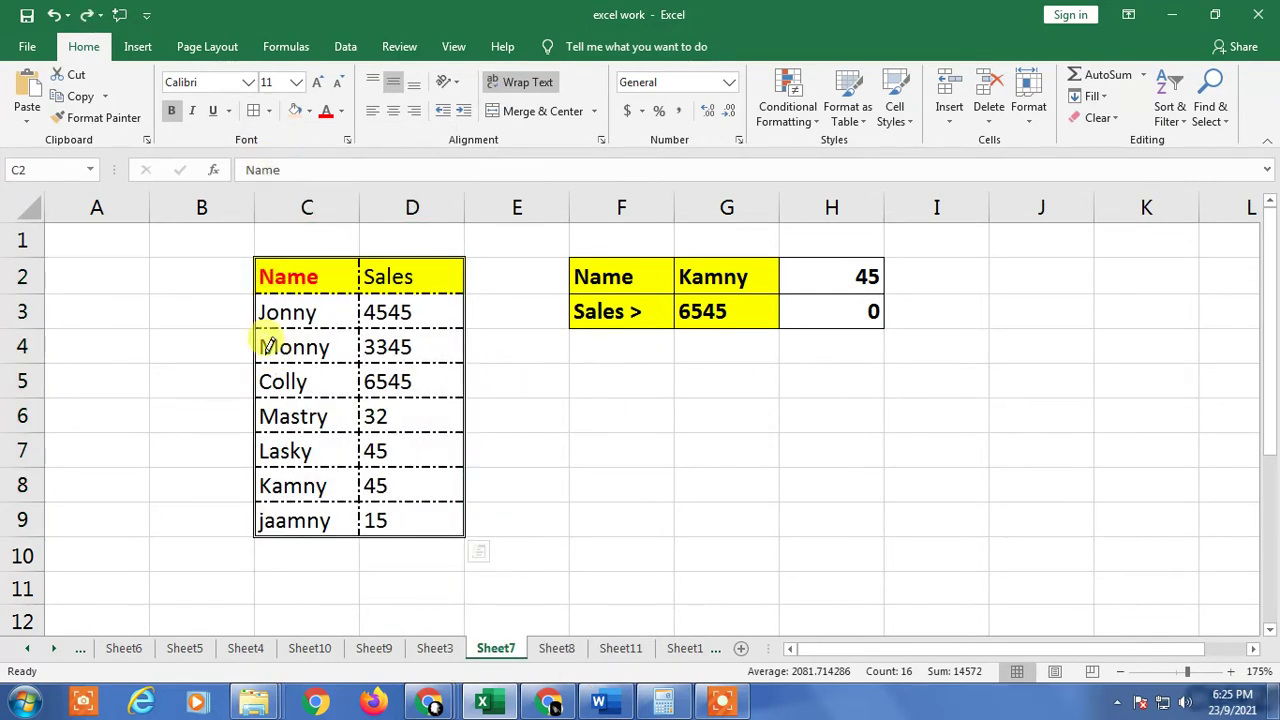
Exit Draw Border mode and reselect the whole table C2:D9
{"action": "key", "text": "Escape"}
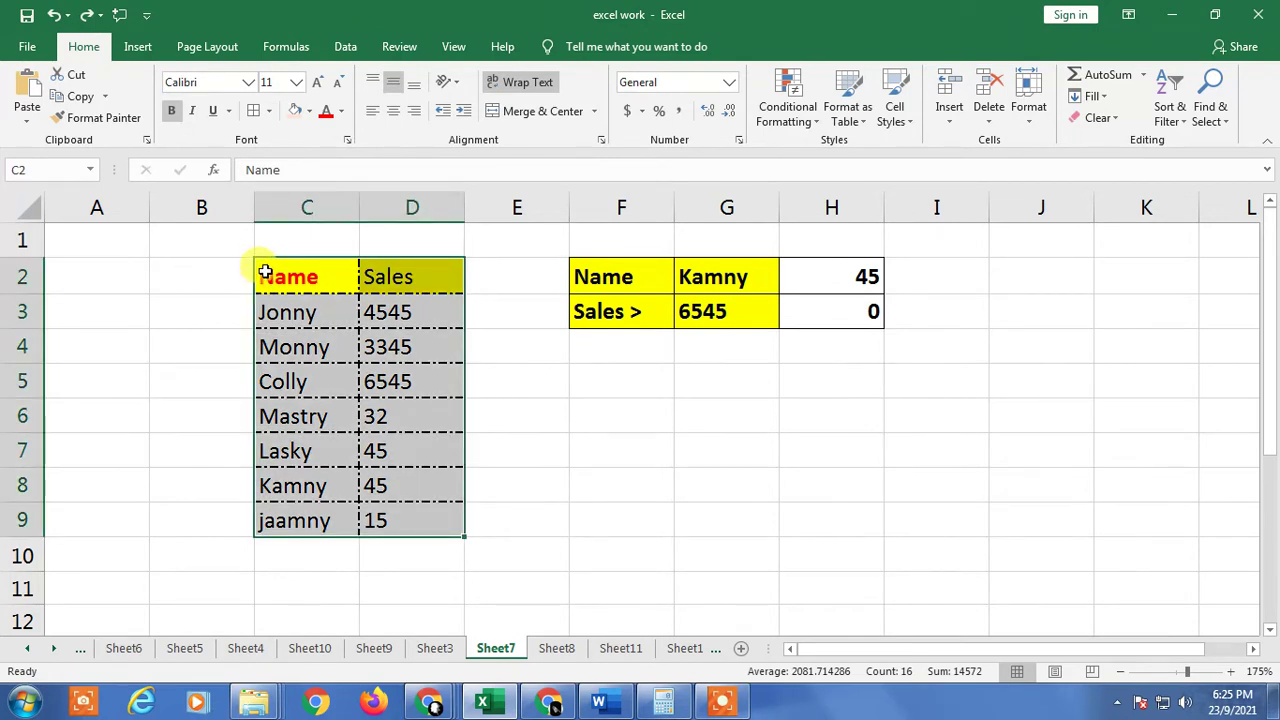
{"action": "left_click", "coordinate": [263, 274]}
{"action": "left_click_drag", "start_coordinate": [310, 299], "coordinate": [412, 520]}
{"action": "left_click", "coordinate": [268, 115]}
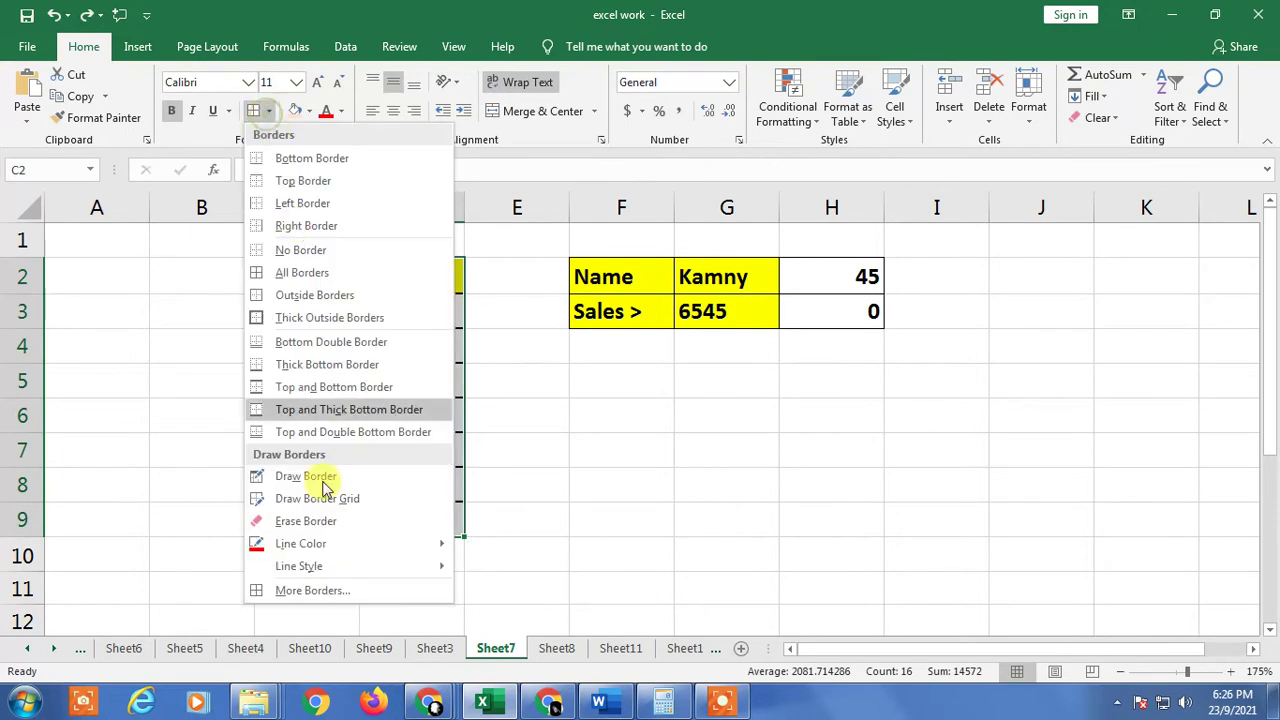
Set the border colour to red in Format Cells and close the dialog
{"action": "left_click", "coordinate": [300, 588]}
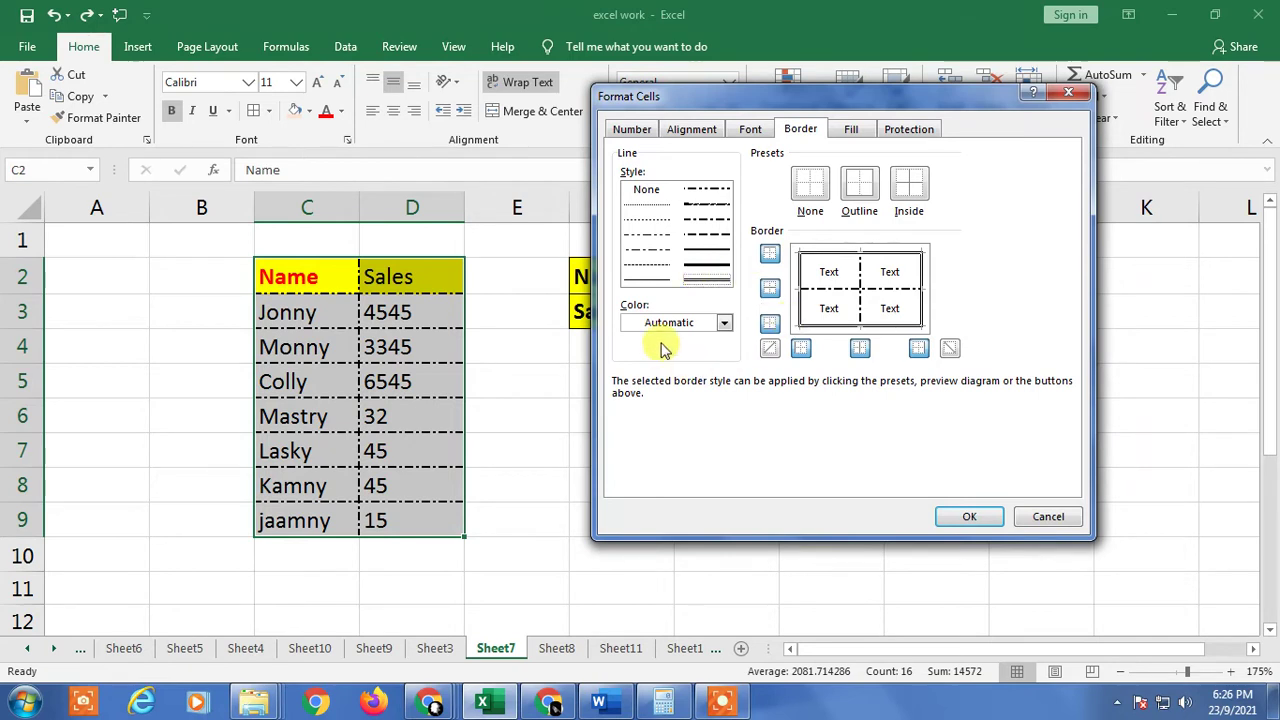
{"action": "left_click", "coordinate": [723, 322]}
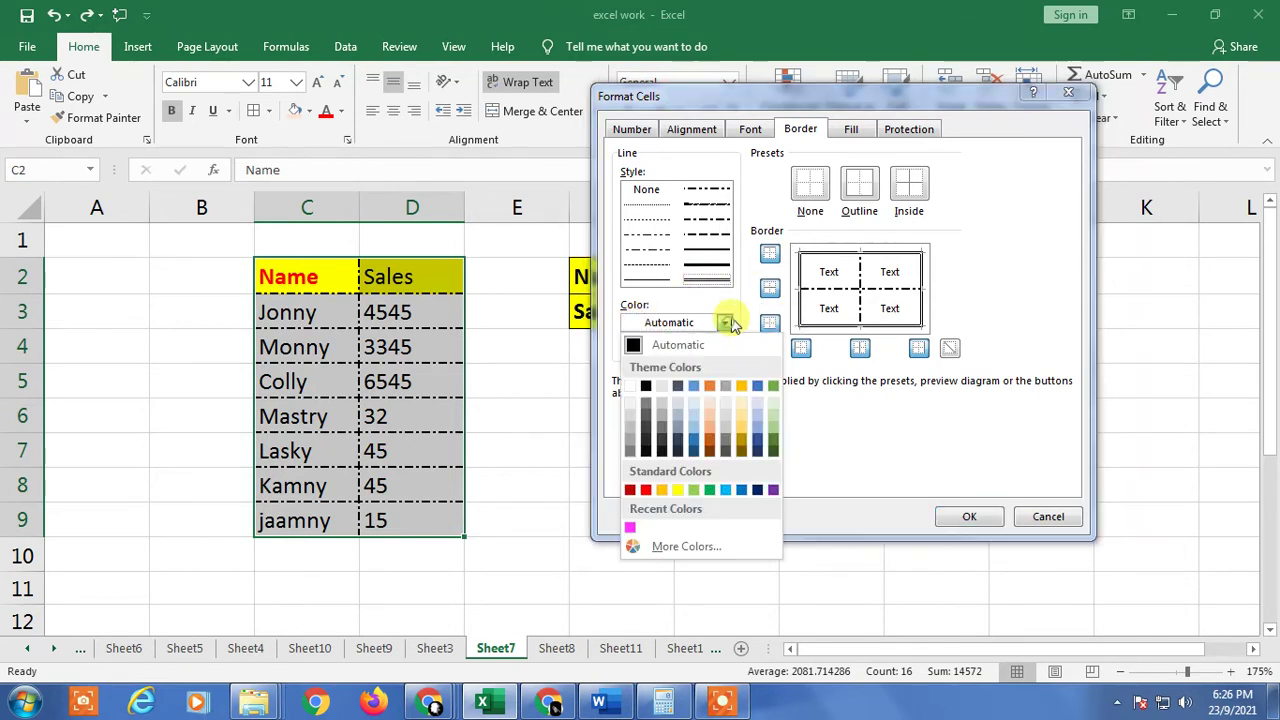
{"action": "left_click", "coordinate": [645, 489]}
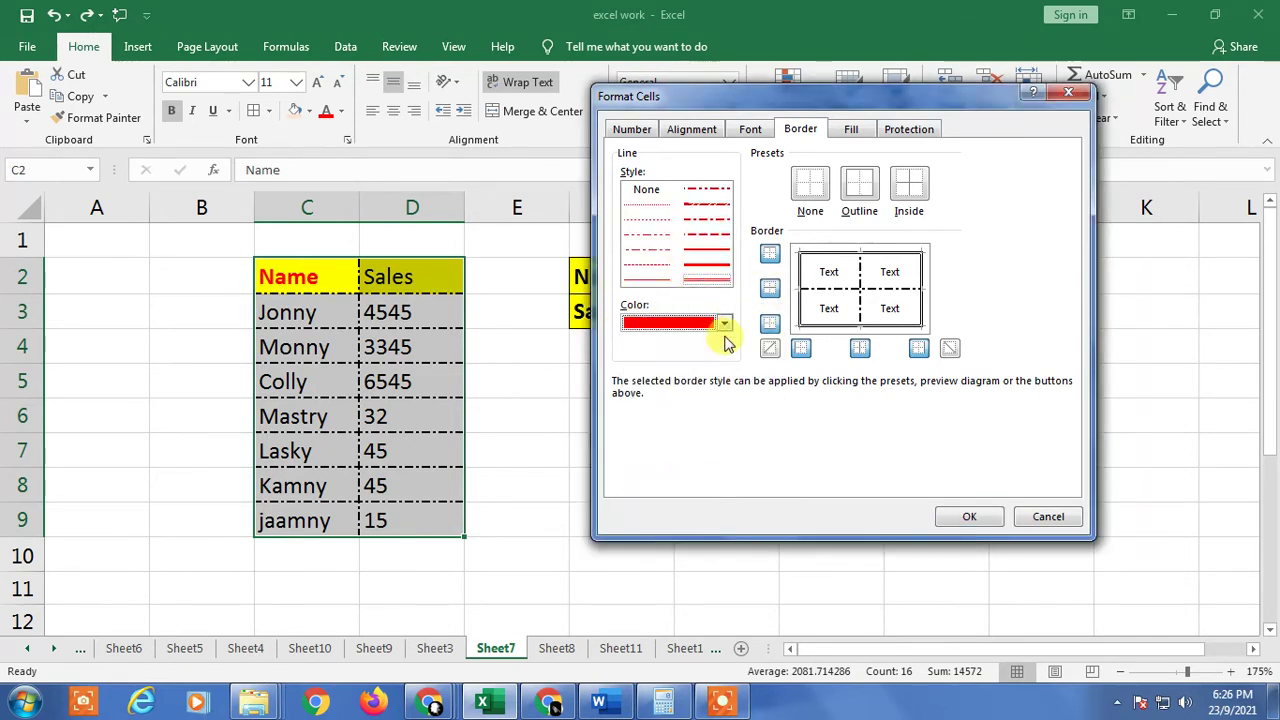
{"action": "left_click", "coordinate": [975, 517]}
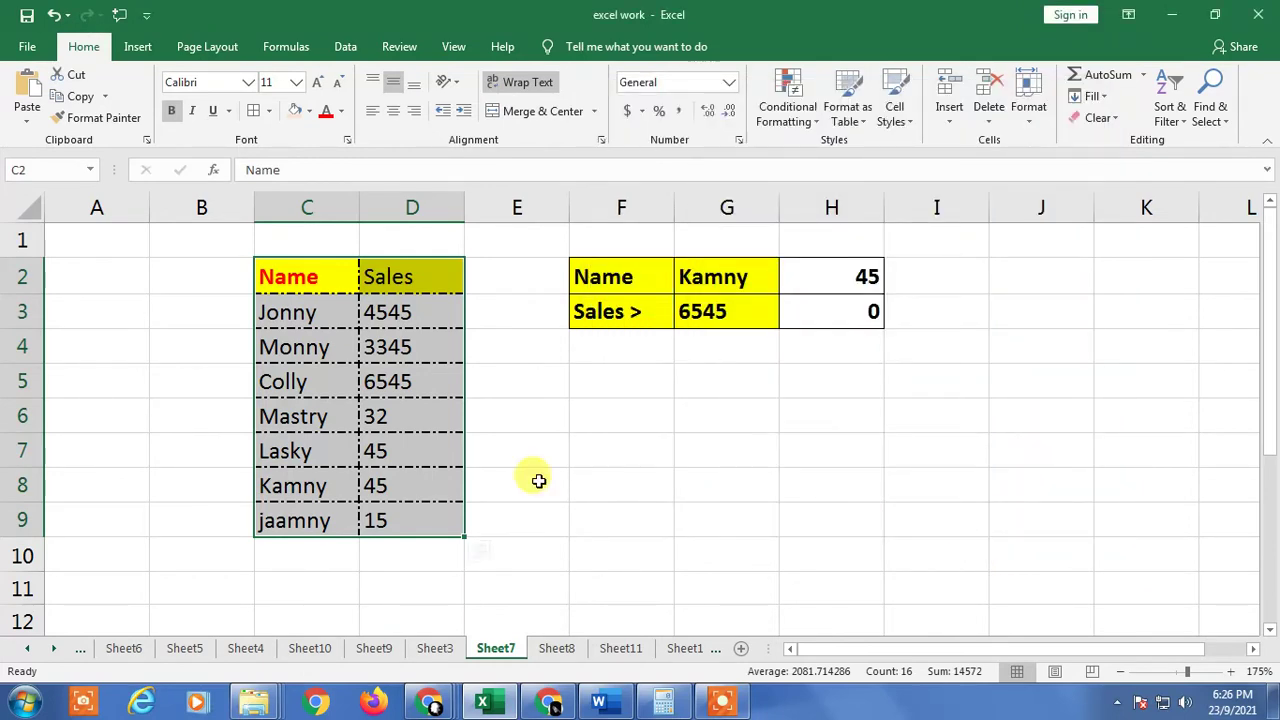
{"action": "left_click", "coordinate": [528, 385]}
Reselect C2:D9 and apply a dark green double-line style to the inside borders
{"action": "left_click_drag", "start_coordinate": [299, 262], "coordinate": [429, 520]}
{"action": "left_click", "coordinate": [276, 110]}
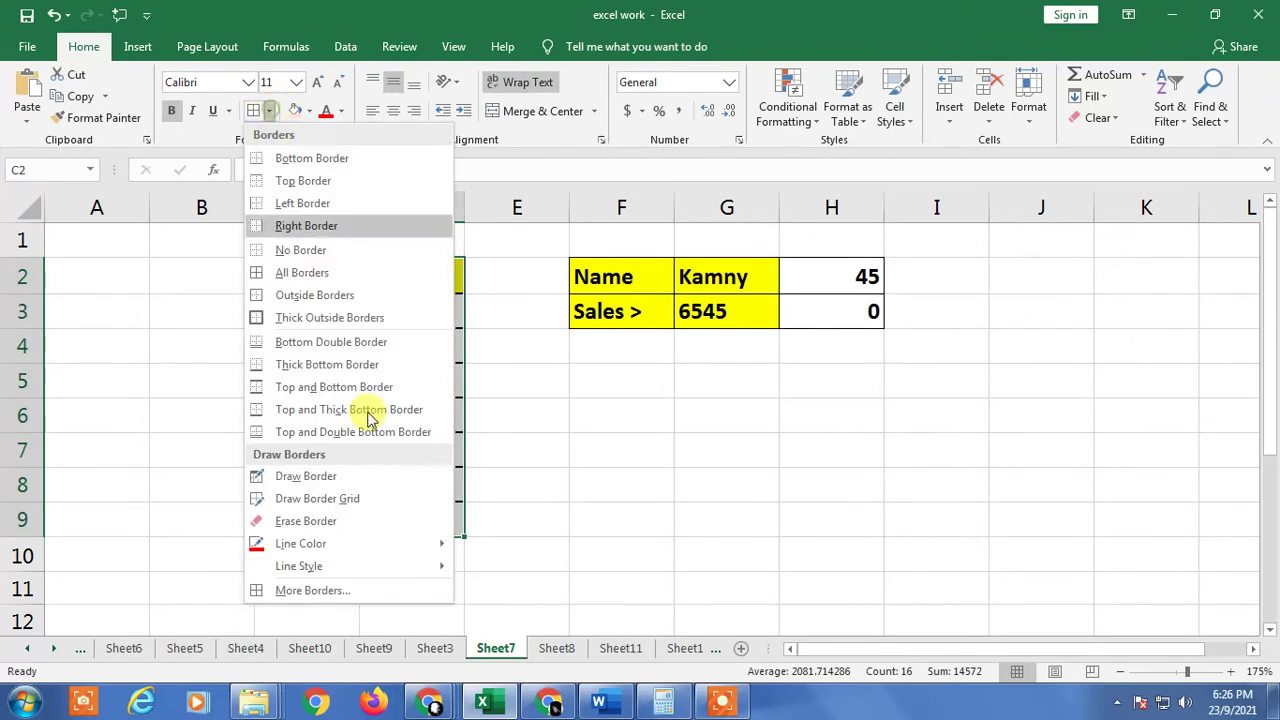
{"action": "left_click", "coordinate": [310, 588]}
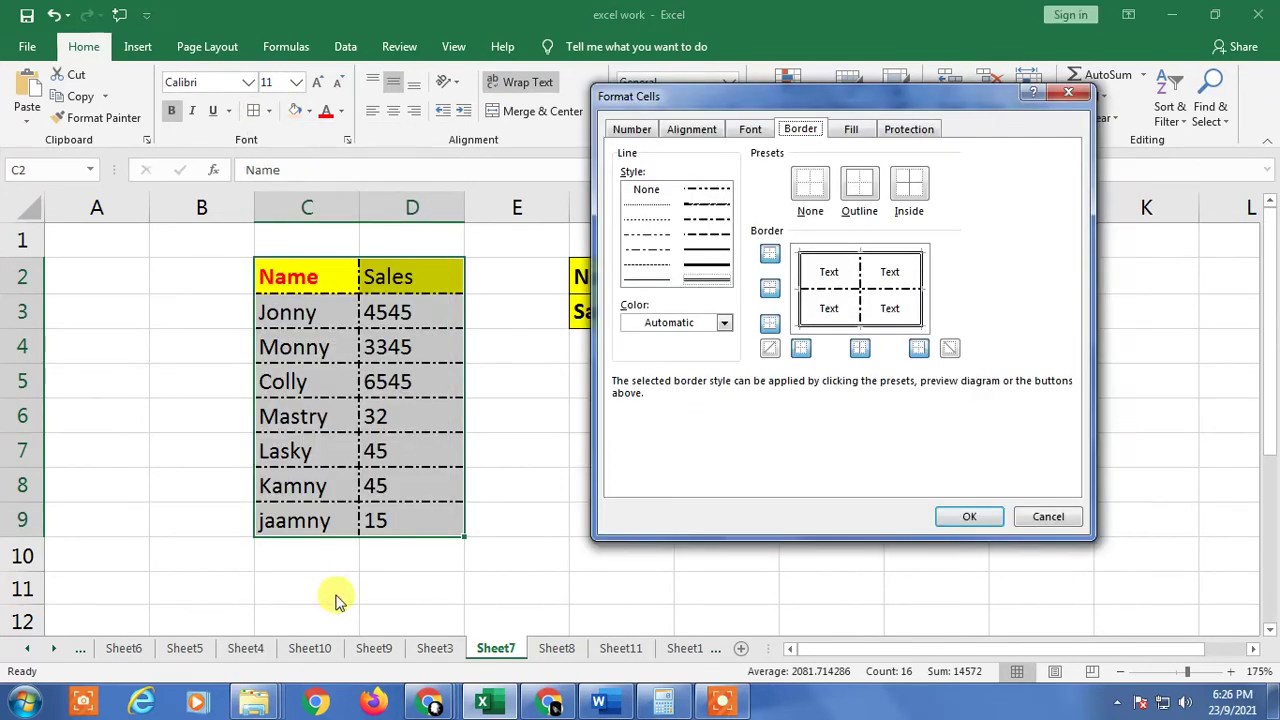
{"action": "left_click", "coordinate": [705, 280]}
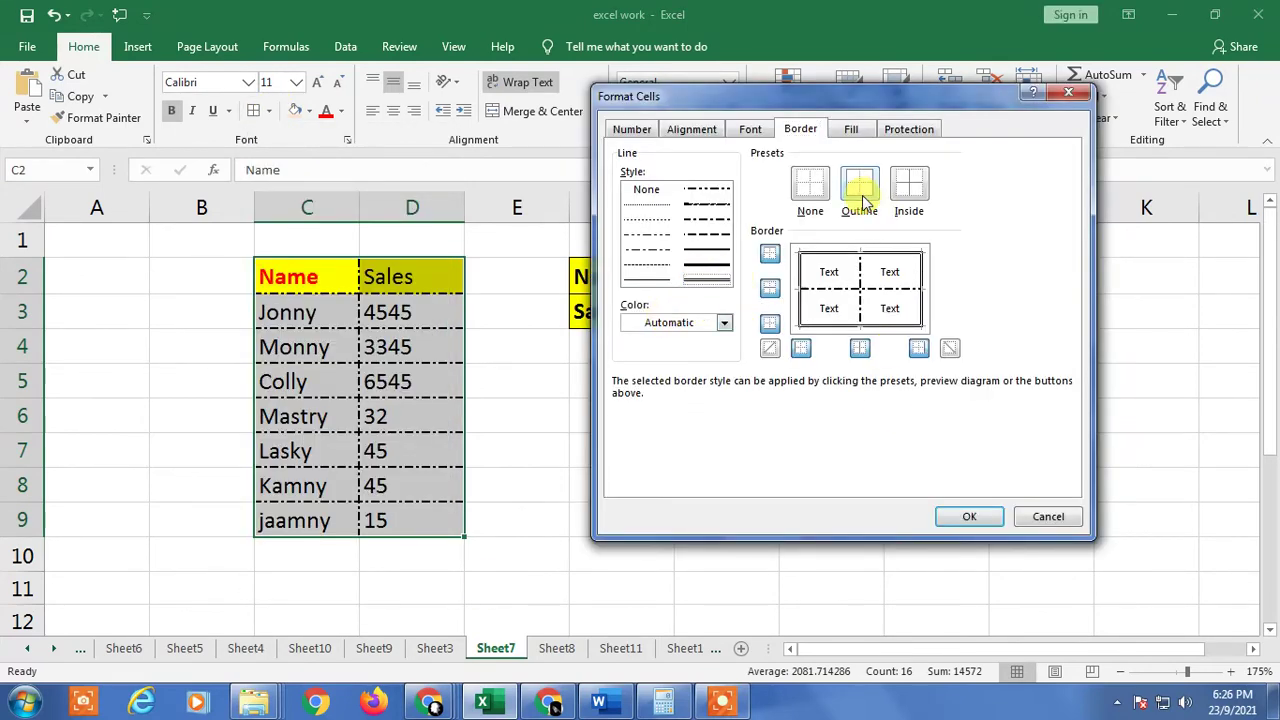
{"action": "left_click", "coordinate": [705, 220]}
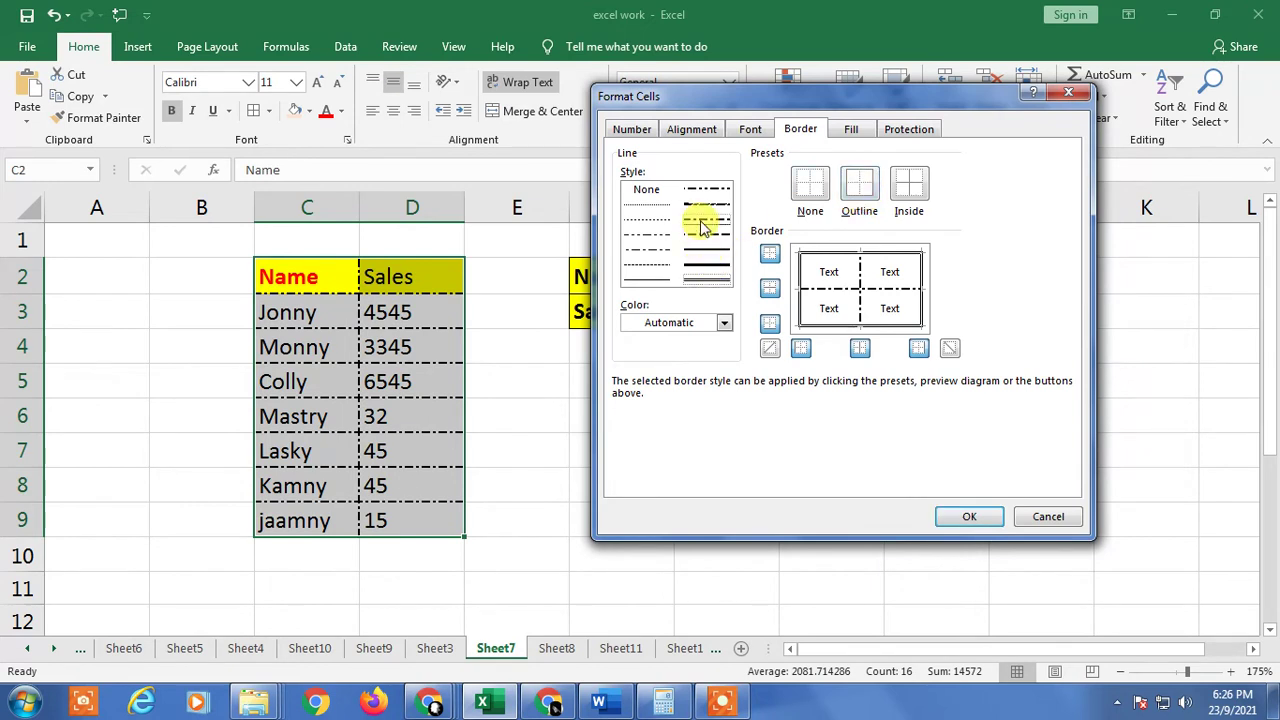
{"action": "left_click", "coordinate": [705, 279]}
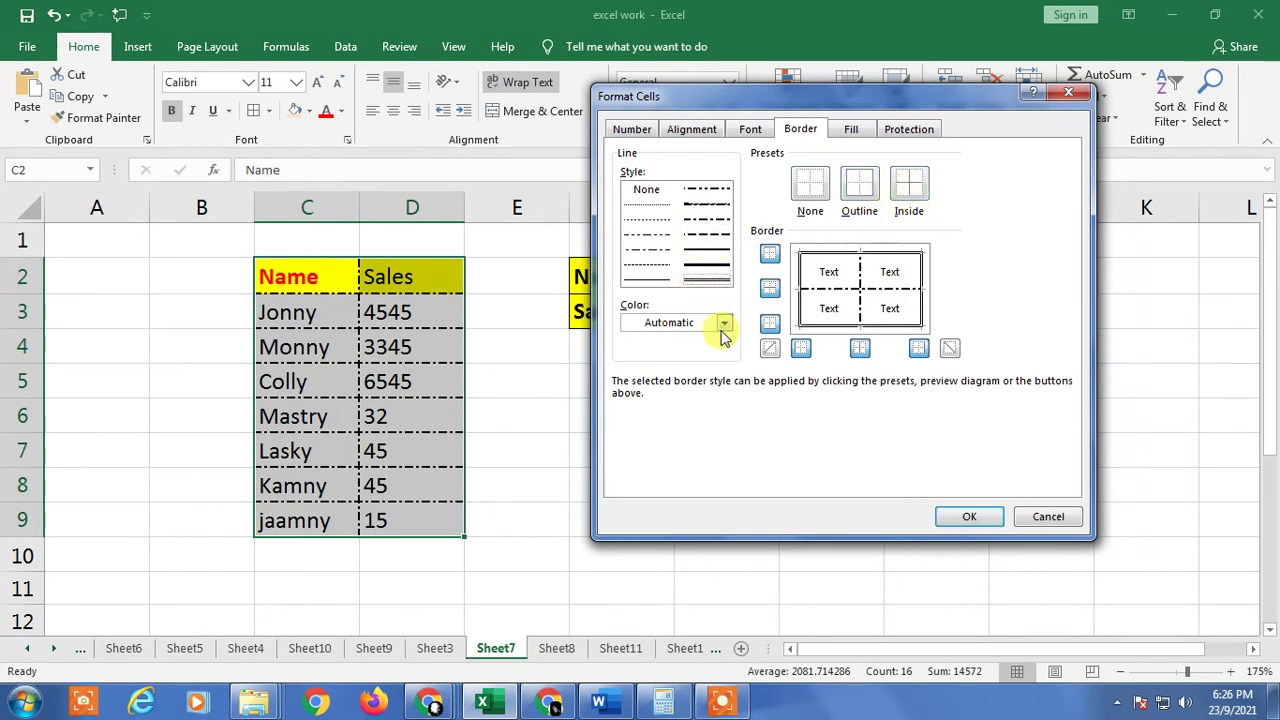
{"action": "left_click", "coordinate": [724, 323]}
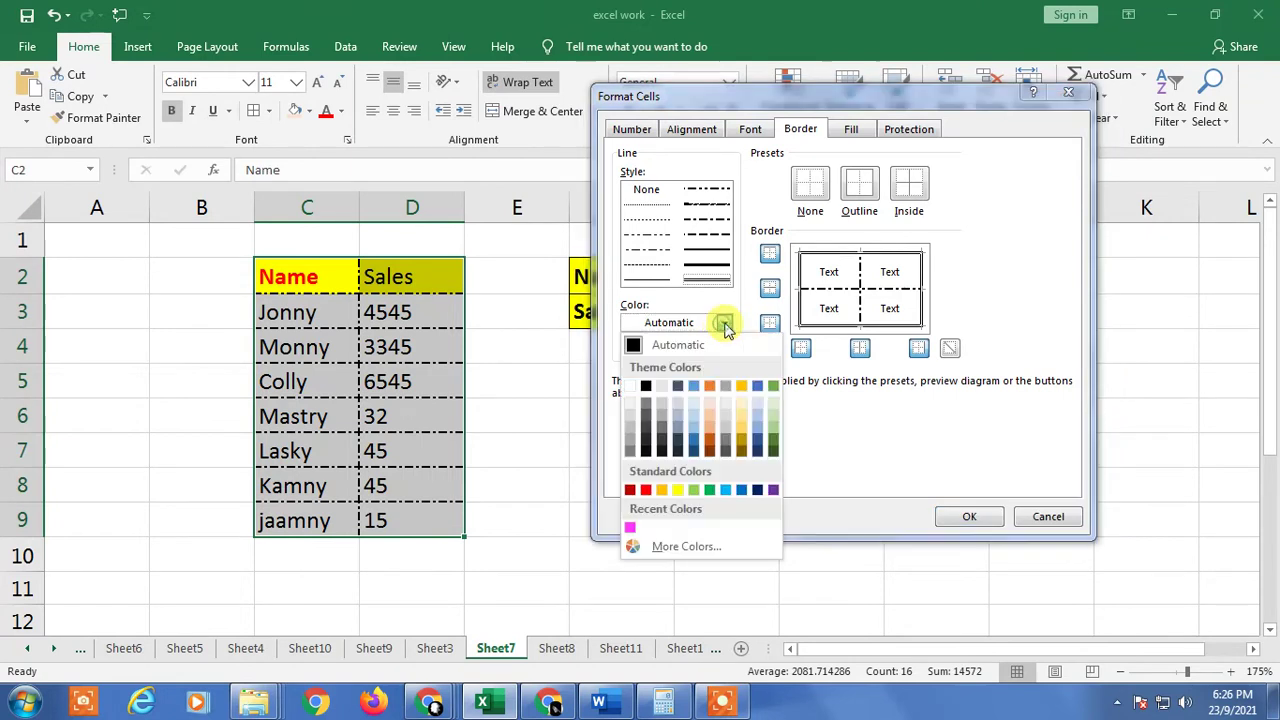
{"action": "left_click", "coordinate": [774, 446]}
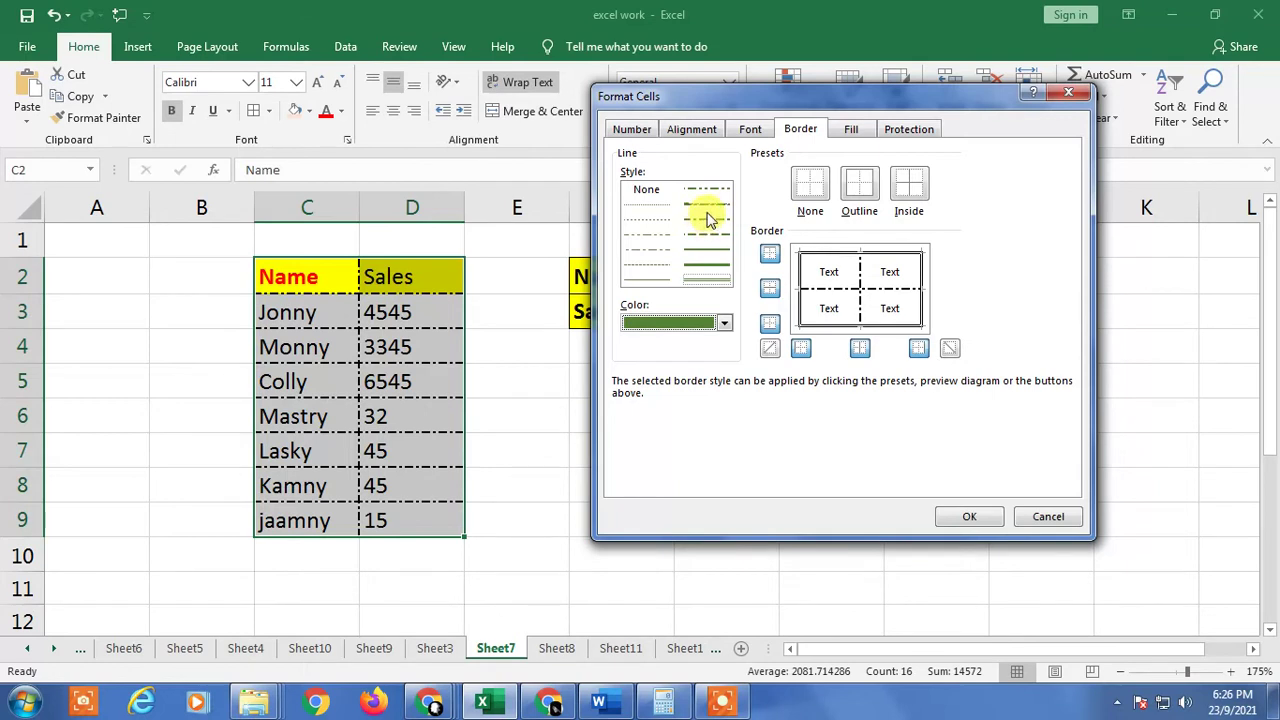
{"action": "left_click", "coordinate": [911, 192]}
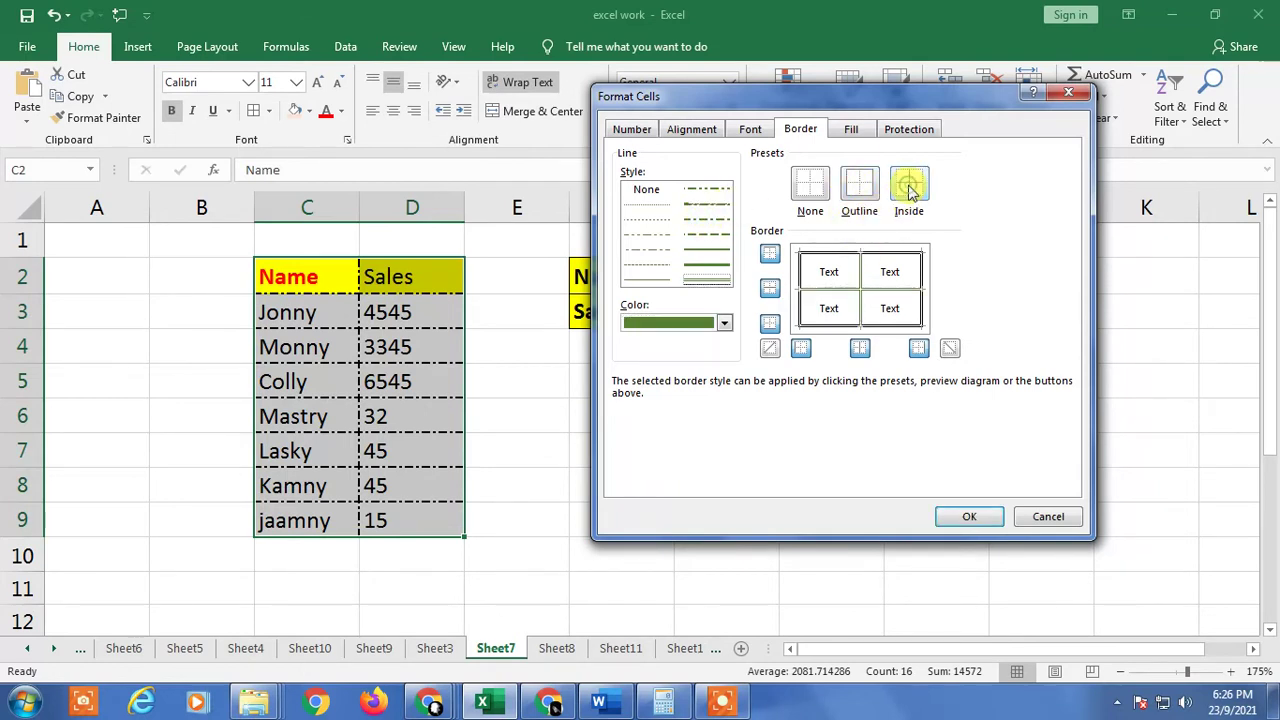
Switch the border colour to red and confirm the new borders
{"action": "left_click", "coordinate": [726, 321]}
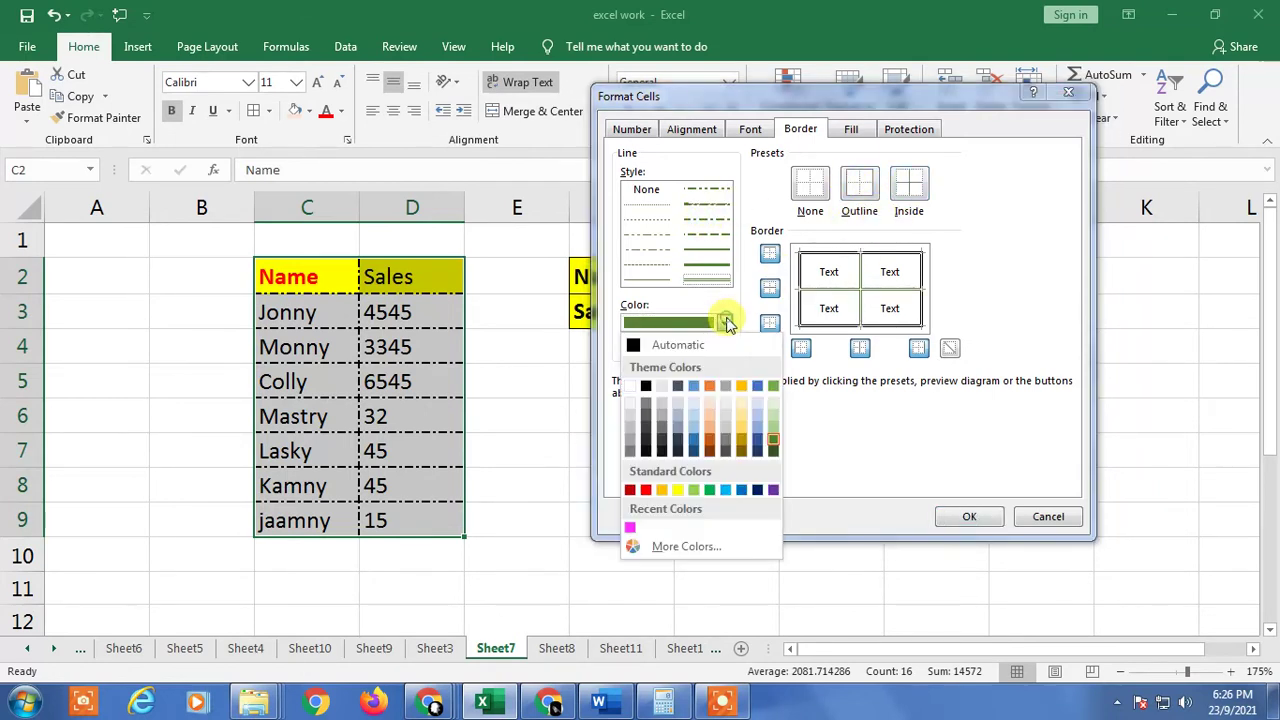
{"action": "left_click", "coordinate": [646, 490]}
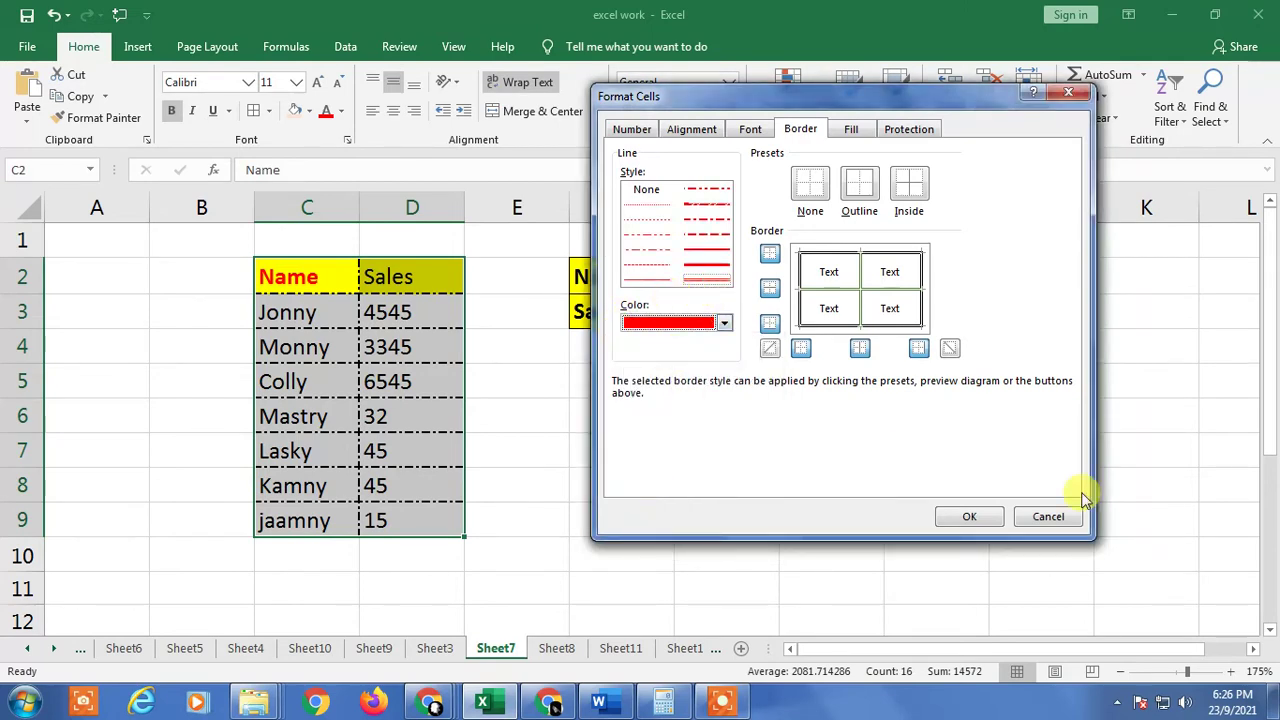
{"action": "left_click", "coordinate": [986, 517]}
{"action": "left_click", "coordinate": [582, 411]}
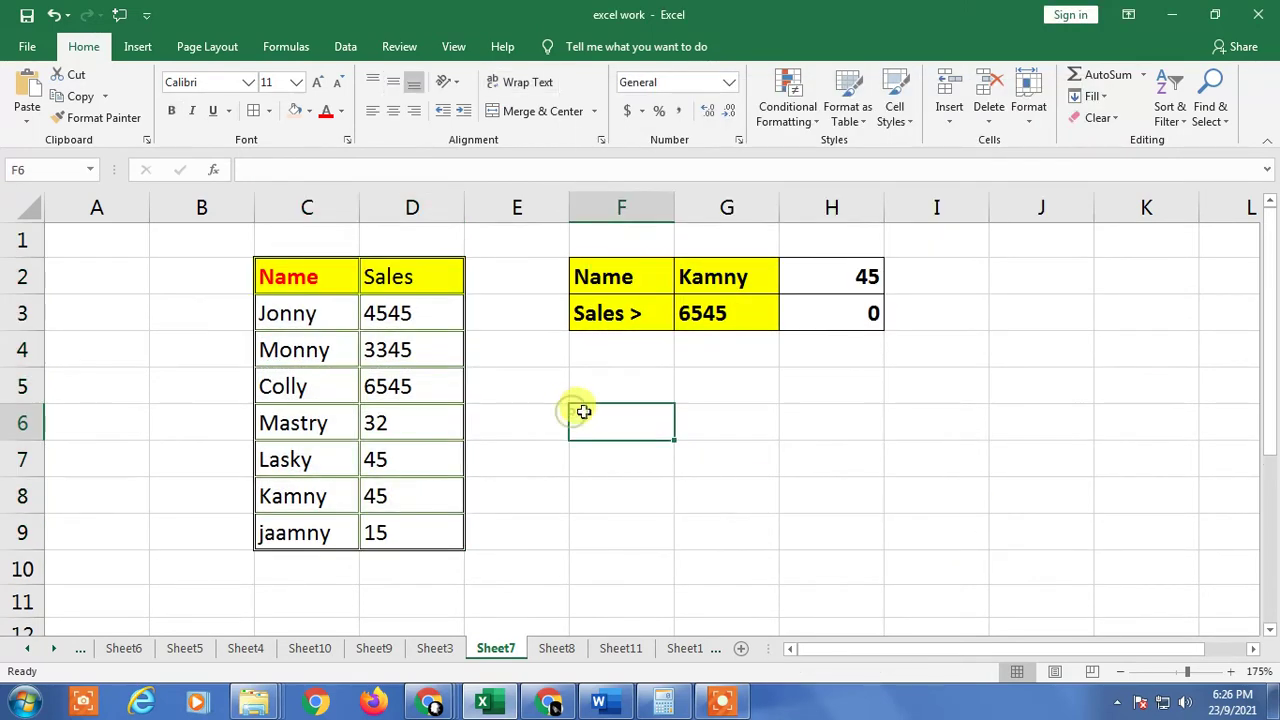
Give C2:D9 a red outer border, check the Lasky, Colly and Monny cells, then reselect it
{"action": "left_click_drag", "start_coordinate": [296, 289], "coordinate": [400, 523]}
{"action": "left_click", "coordinate": [395, 527]}
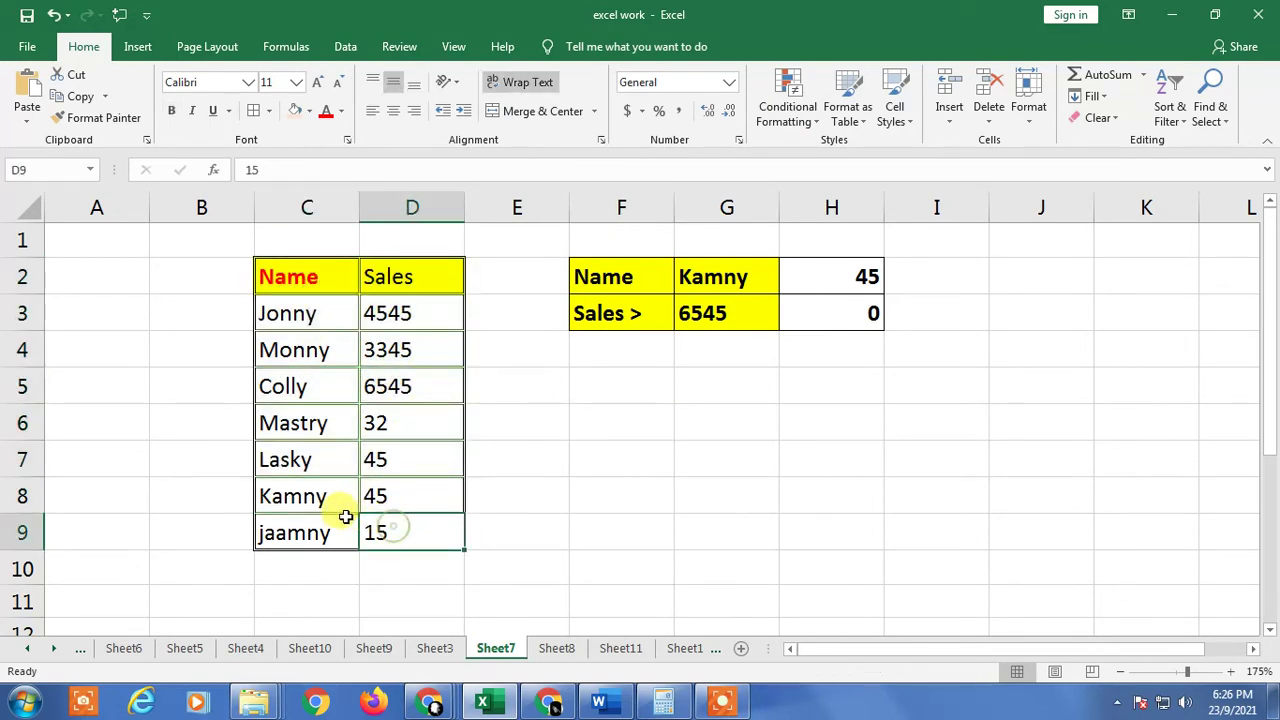
{"action": "left_click", "coordinate": [338, 452]}
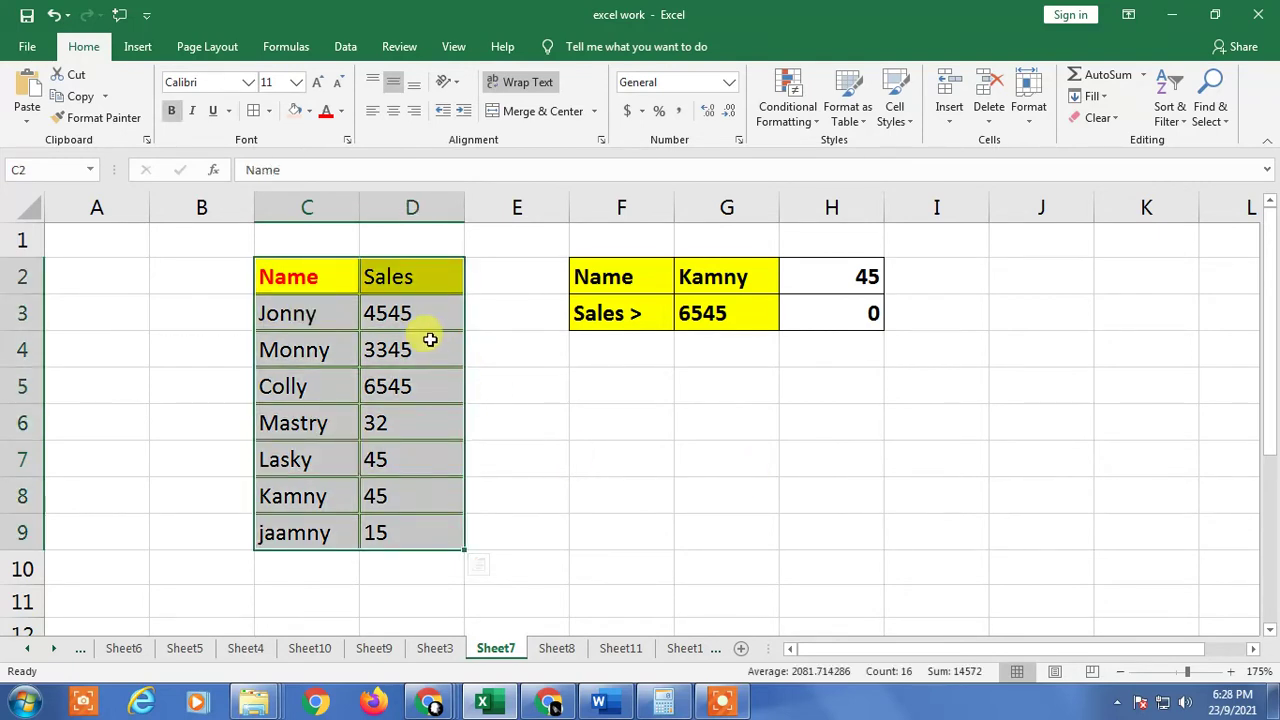
{"action": "left_click", "coordinate": [423, 390]}
{"action": "key", "text": "Up"}
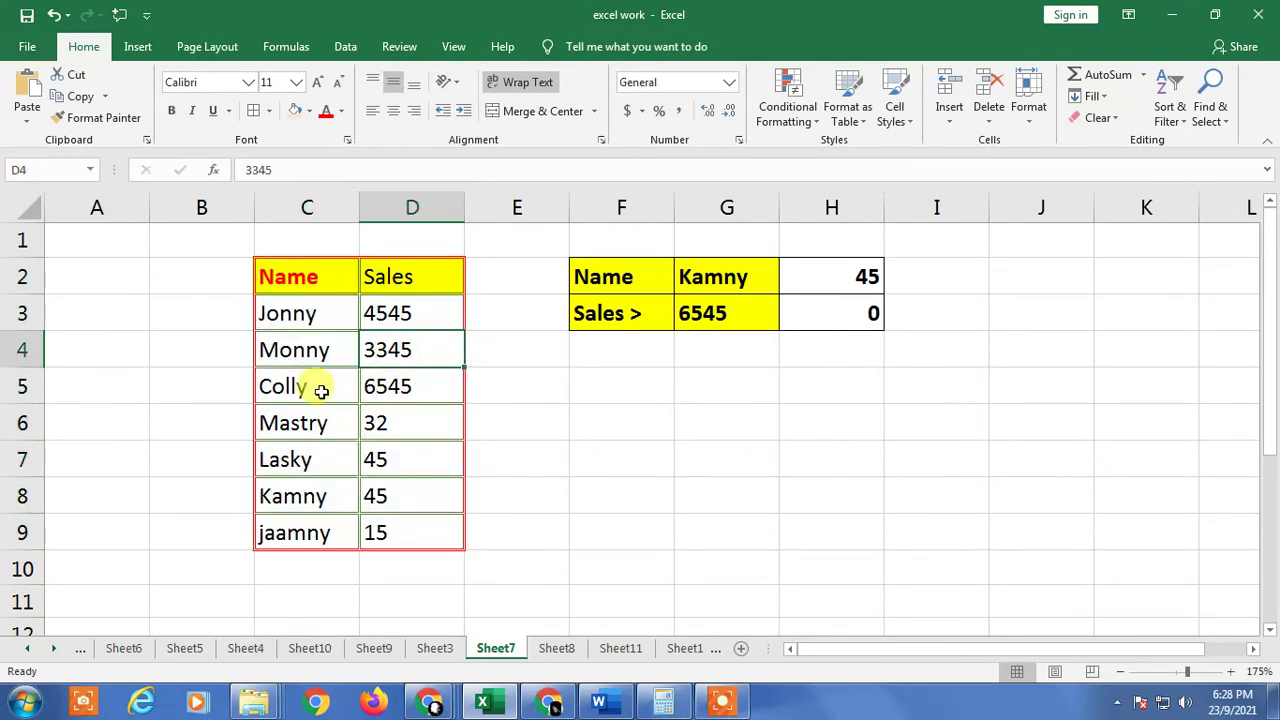
{"action": "left_click", "coordinate": [321, 391]}
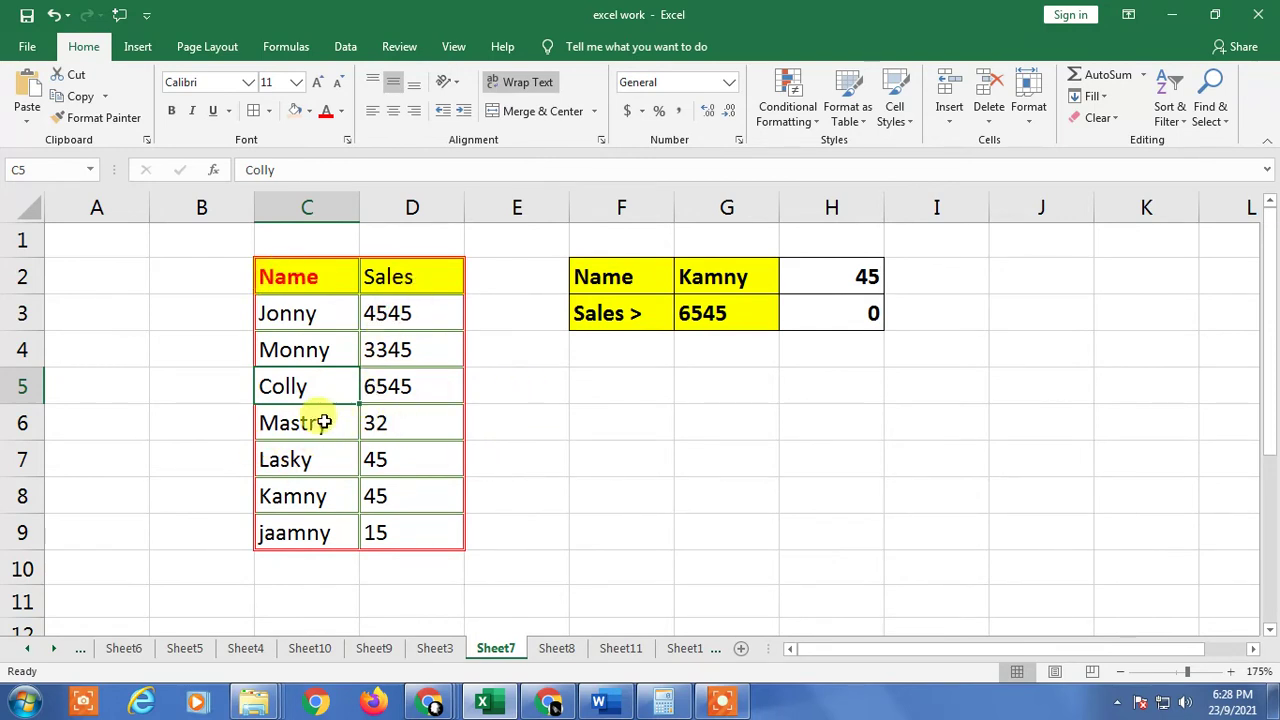
{"action": "left_click", "coordinate": [311, 345]}
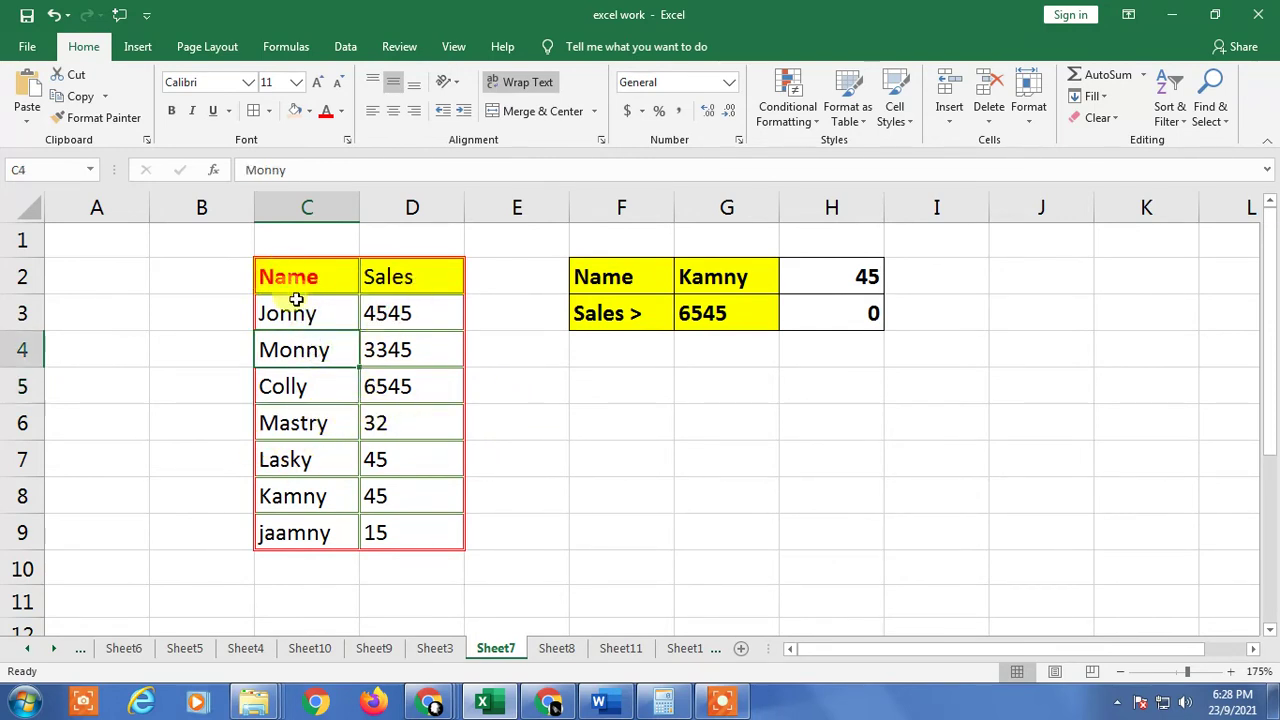
{"action": "left_click_drag", "start_coordinate": [280, 277], "coordinate": [423, 534]}
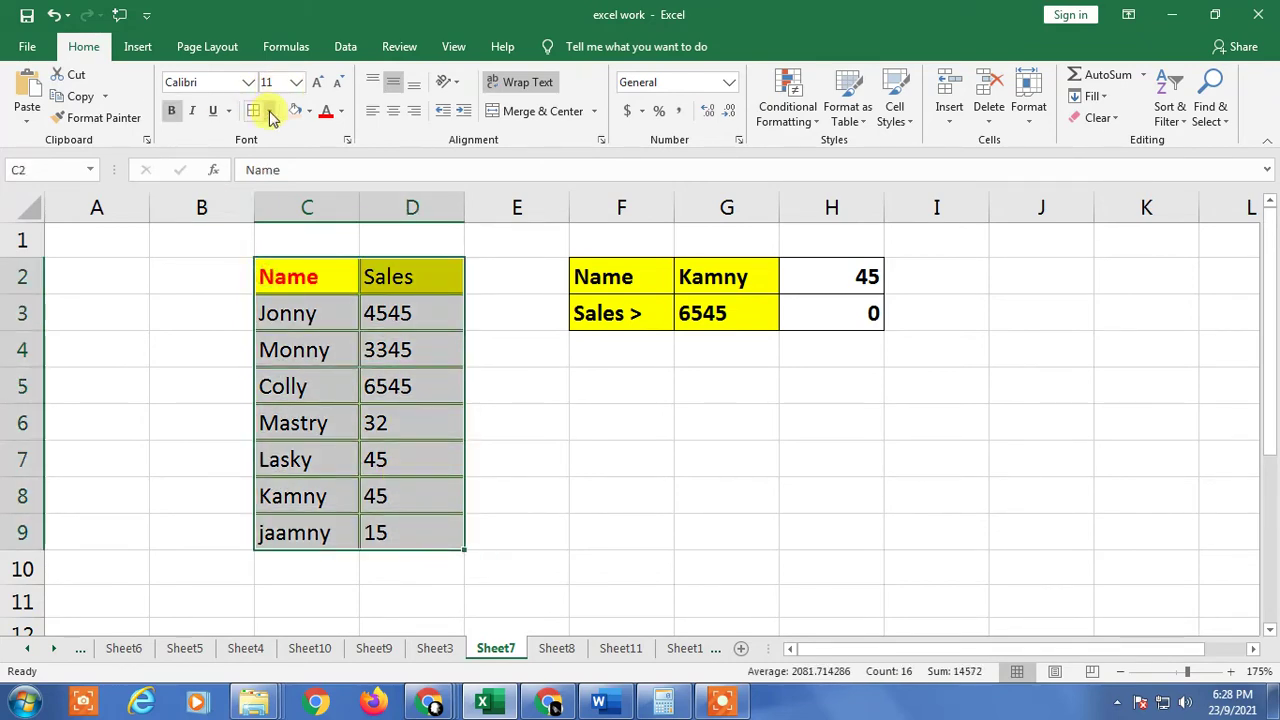
In More Borders, set a green dashed line as the table's outline
{"action": "left_click", "coordinate": [268, 110]}
{"action": "left_click", "coordinate": [294, 584]}
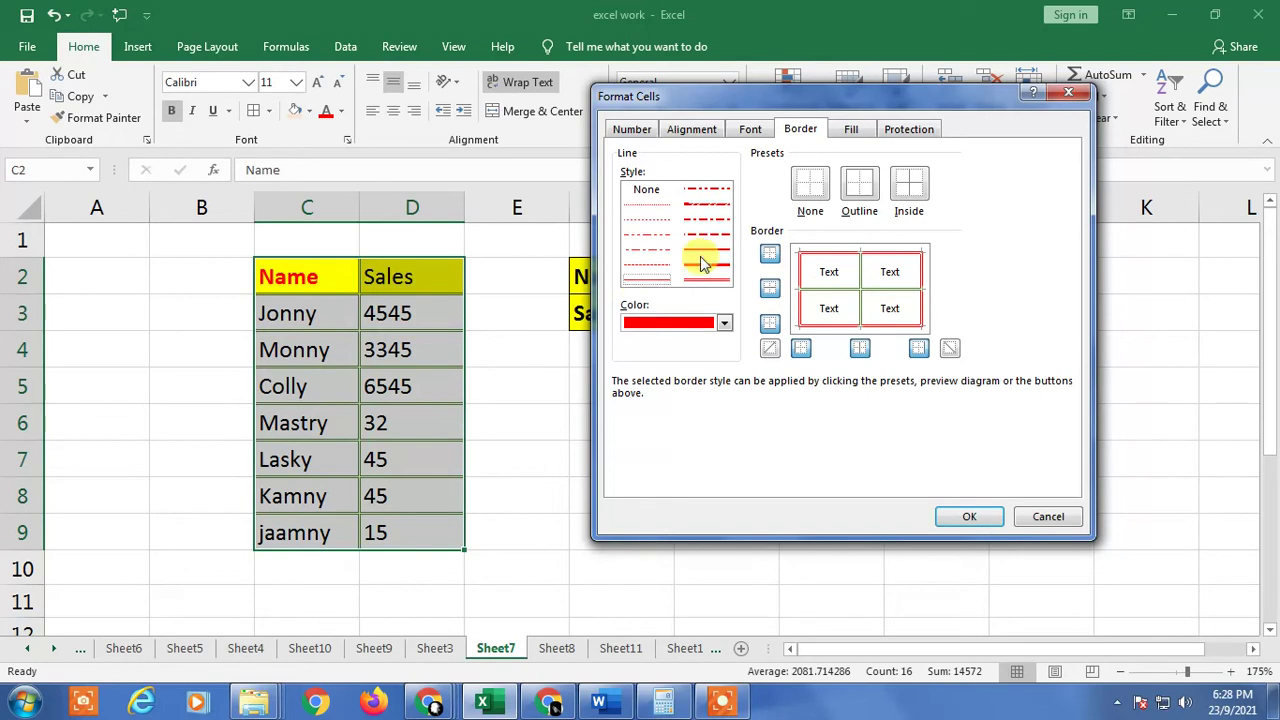
{"action": "left_click", "coordinate": [705, 208]}
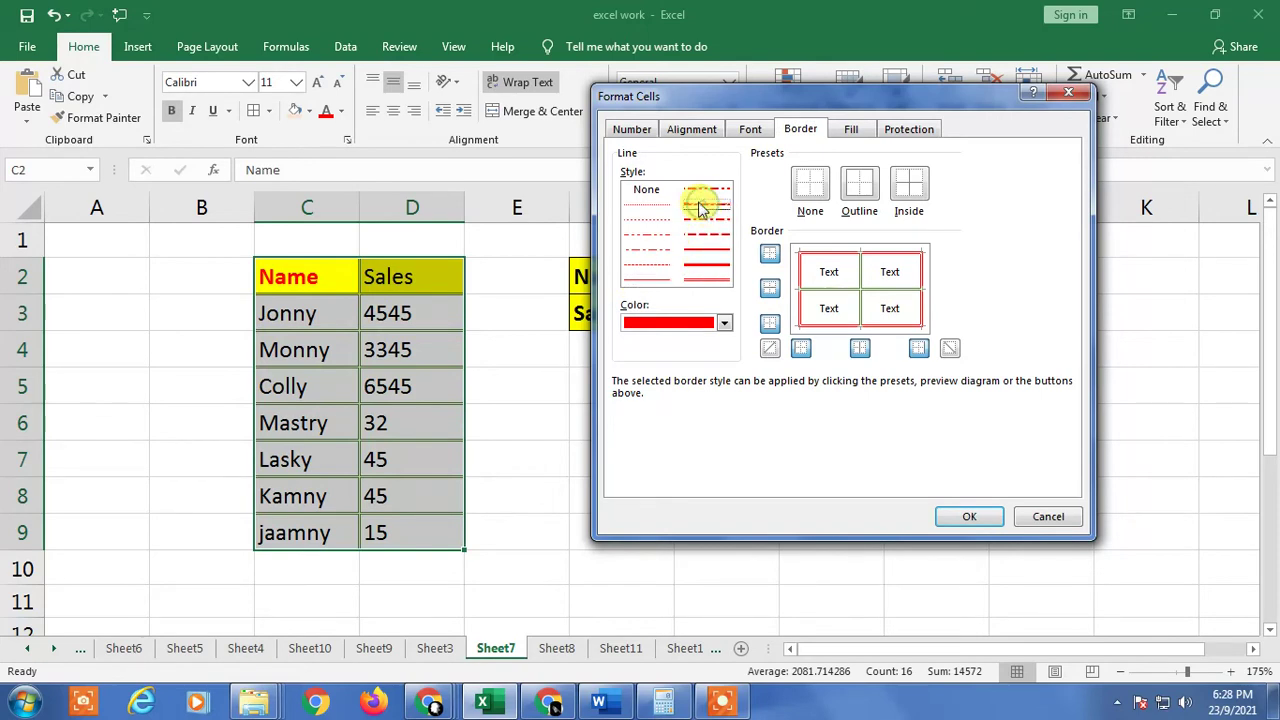
{"action": "left_click", "coordinate": [724, 322]}
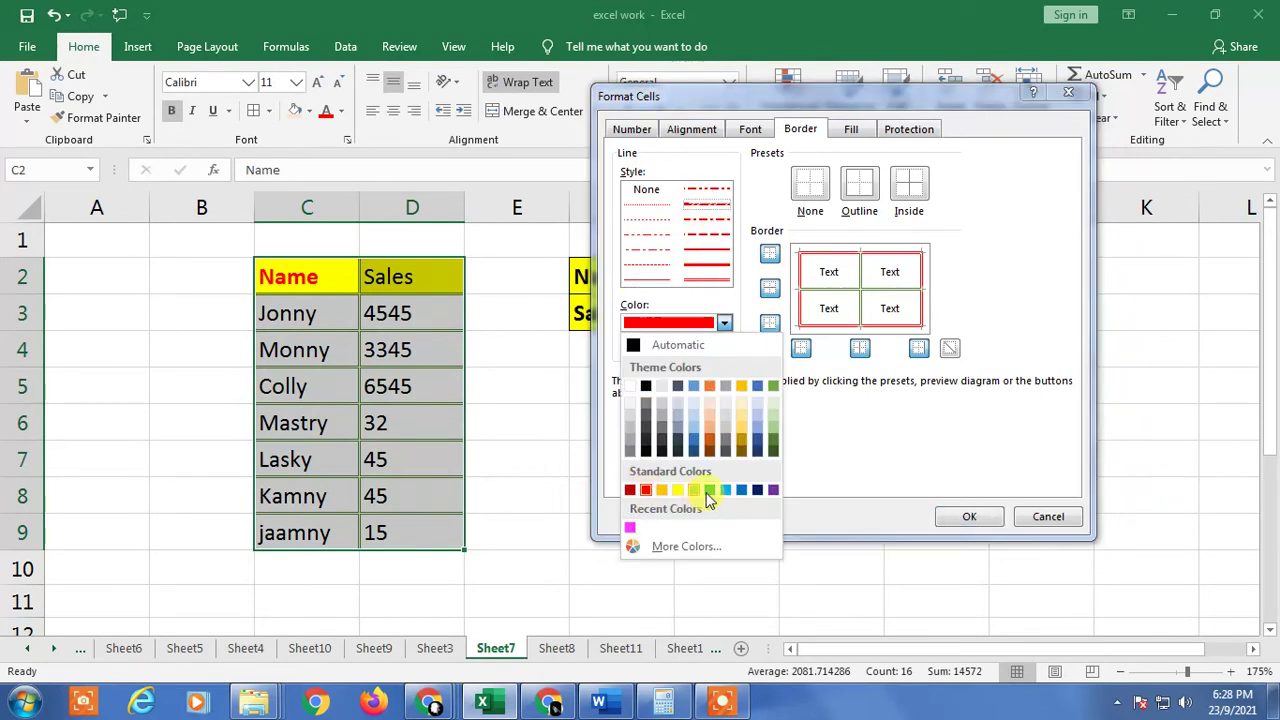
{"action": "left_click", "coordinate": [708, 490]}
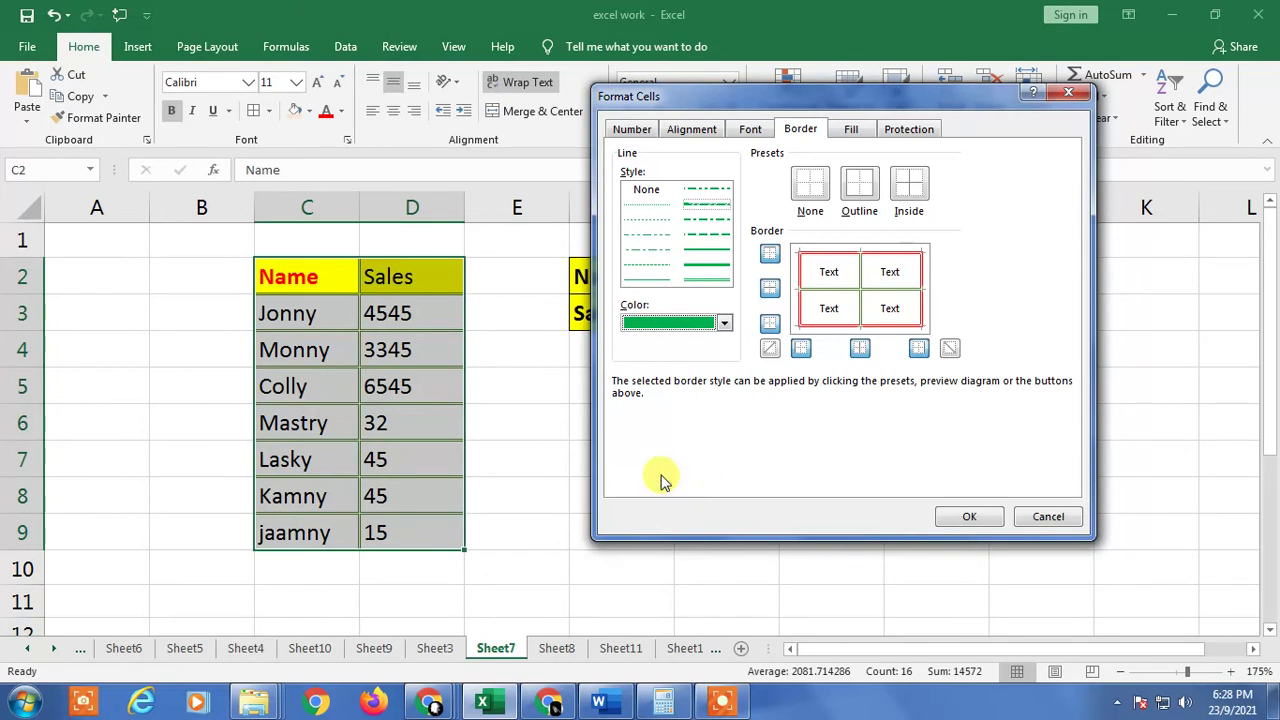
{"action": "left_click", "coordinate": [856, 194]}
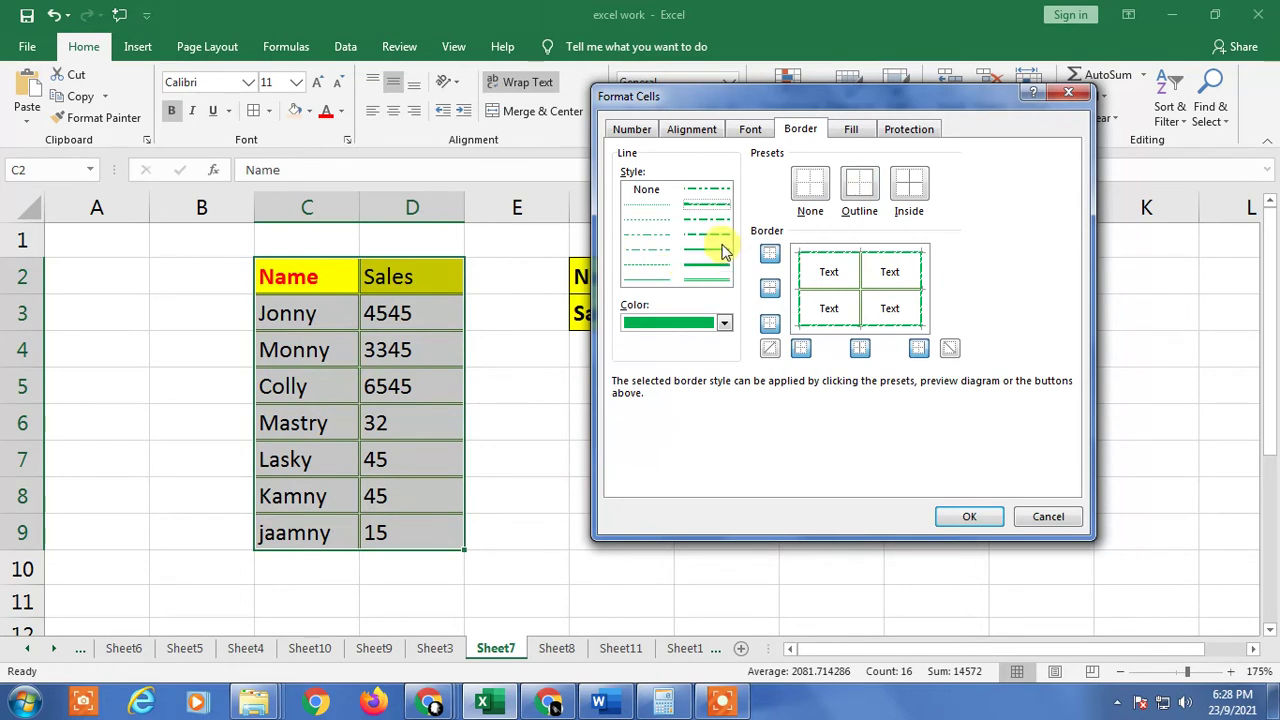
Add purple dashed inside lines and apply the borders
{"action": "left_click", "coordinate": [724, 322]}
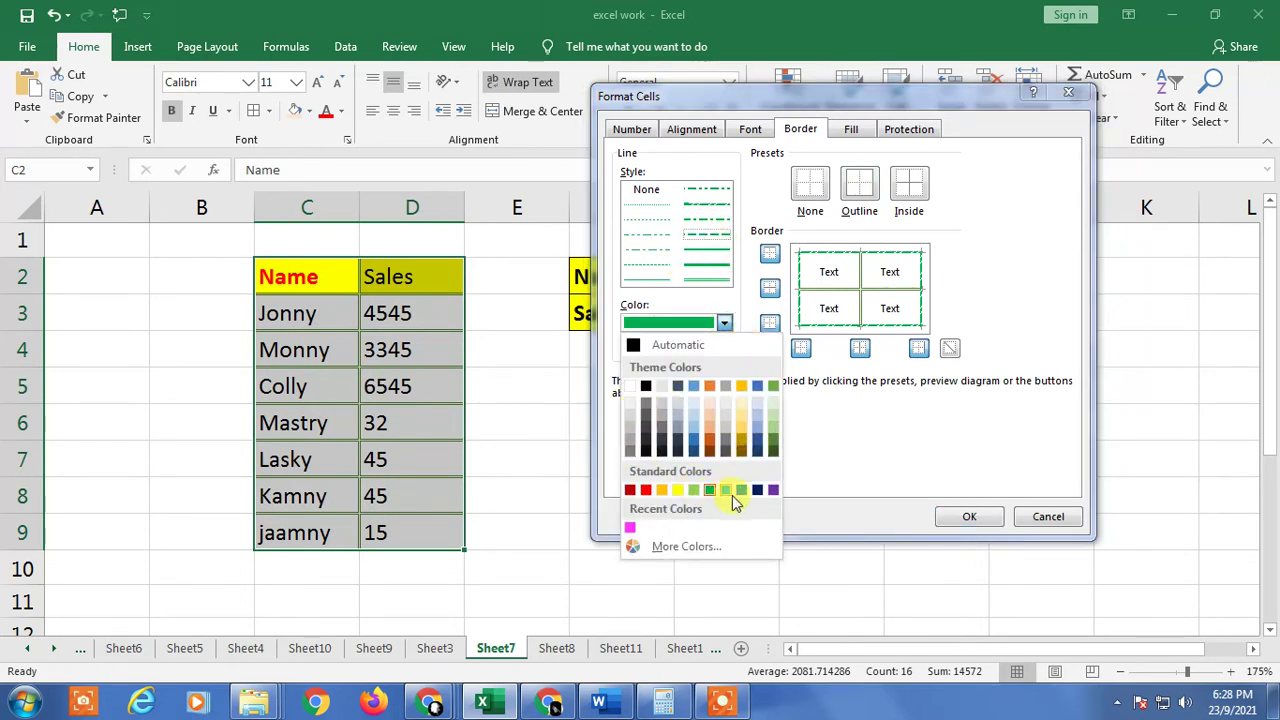
{"action": "left_click", "coordinate": [773, 489]}
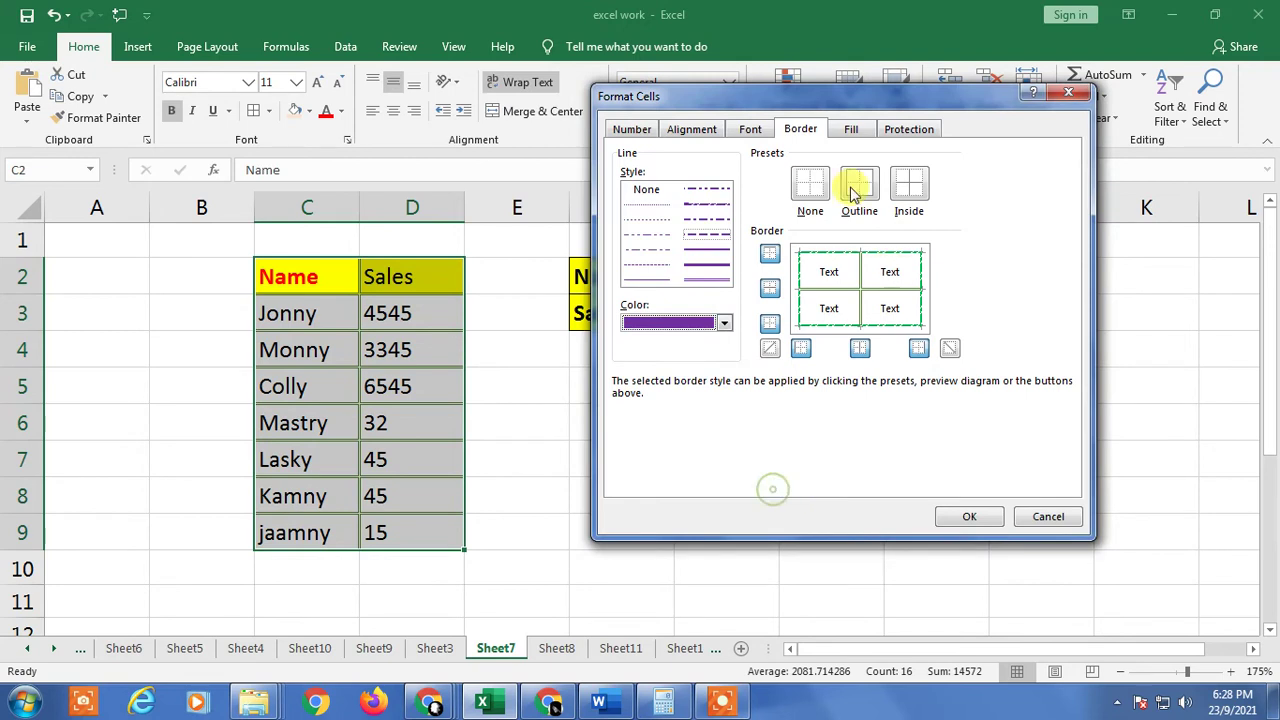
{"action": "left_click", "coordinate": [909, 185]}
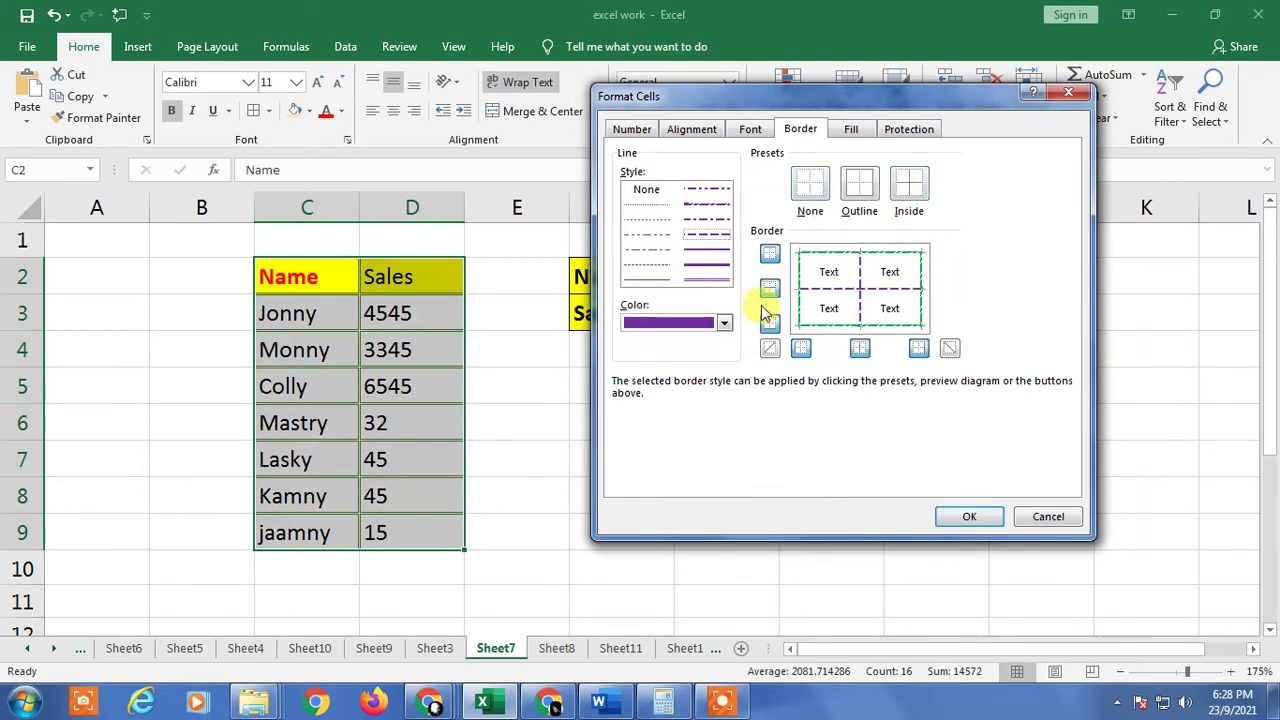
{"action": "left_click", "coordinate": [970, 518]}
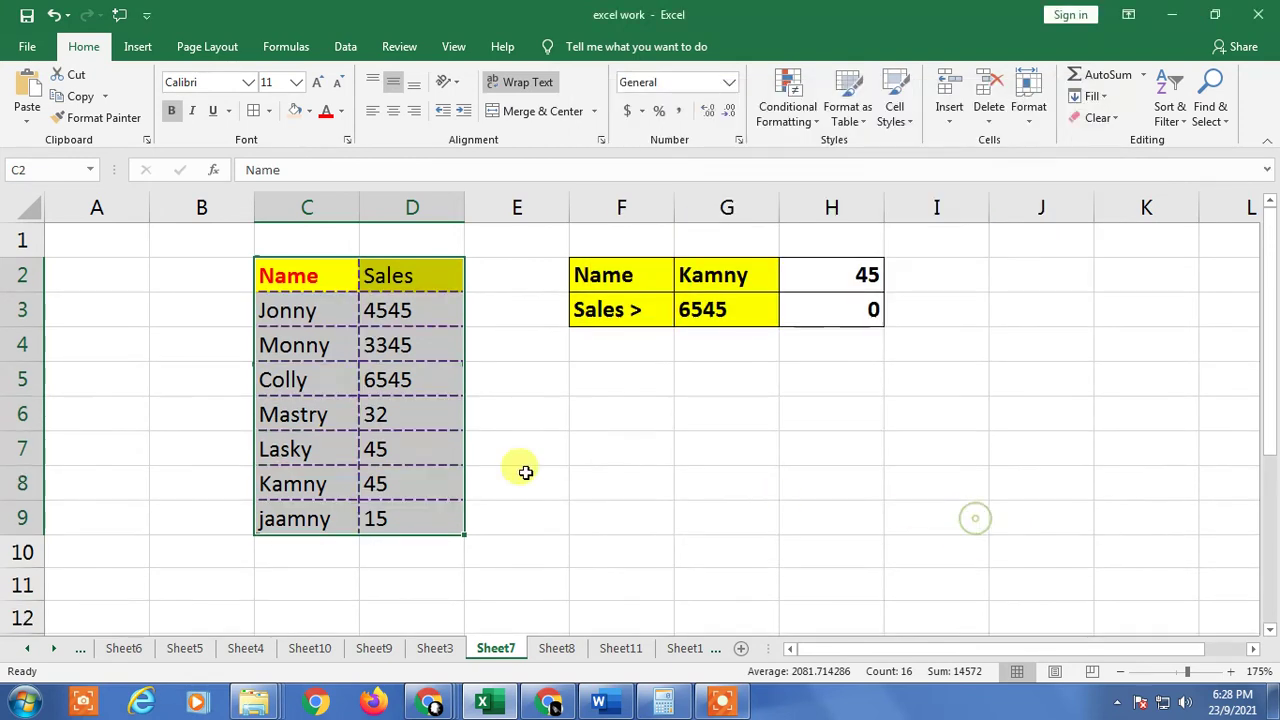
{"action": "left_click", "coordinate": [600, 383]}
{"action": "left_click", "coordinate": [314, 285]}
{"action": "left_click_drag", "start_coordinate": [314, 285], "coordinate": [429, 509]}
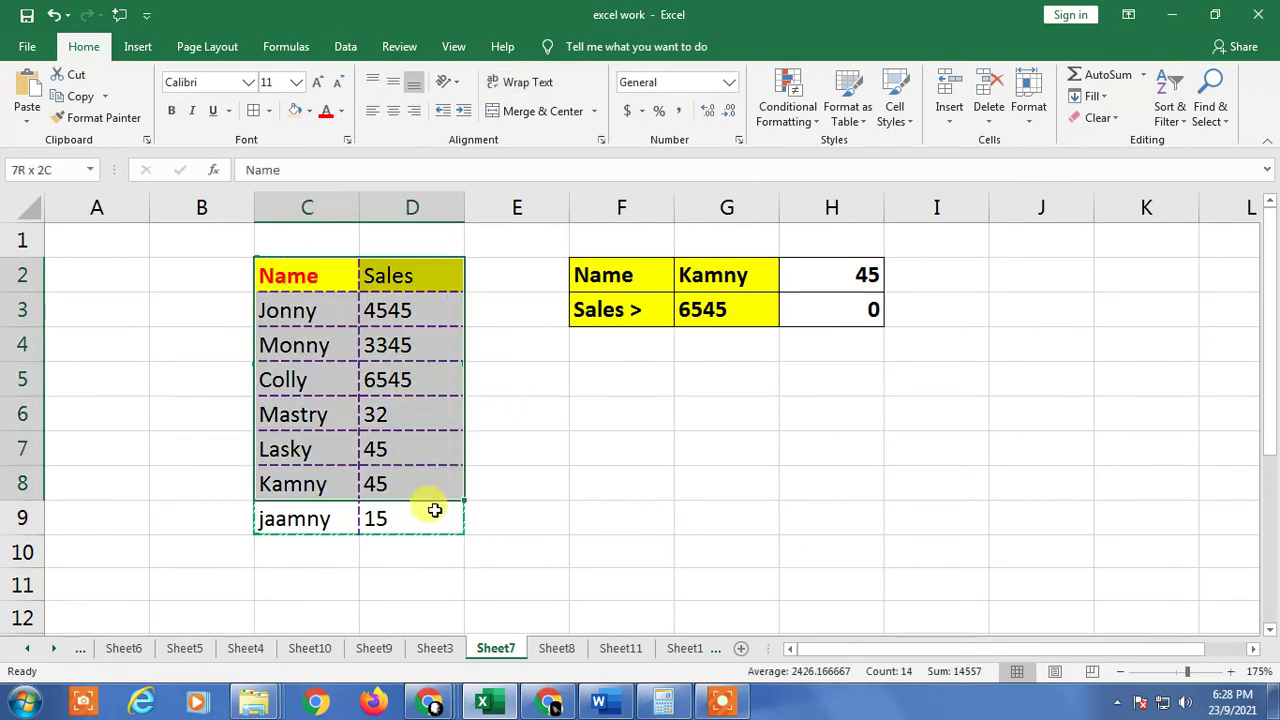
{"action": "key", "text": "ctrl+v"}
{"action": "left_click", "coordinate": [573, 420]}
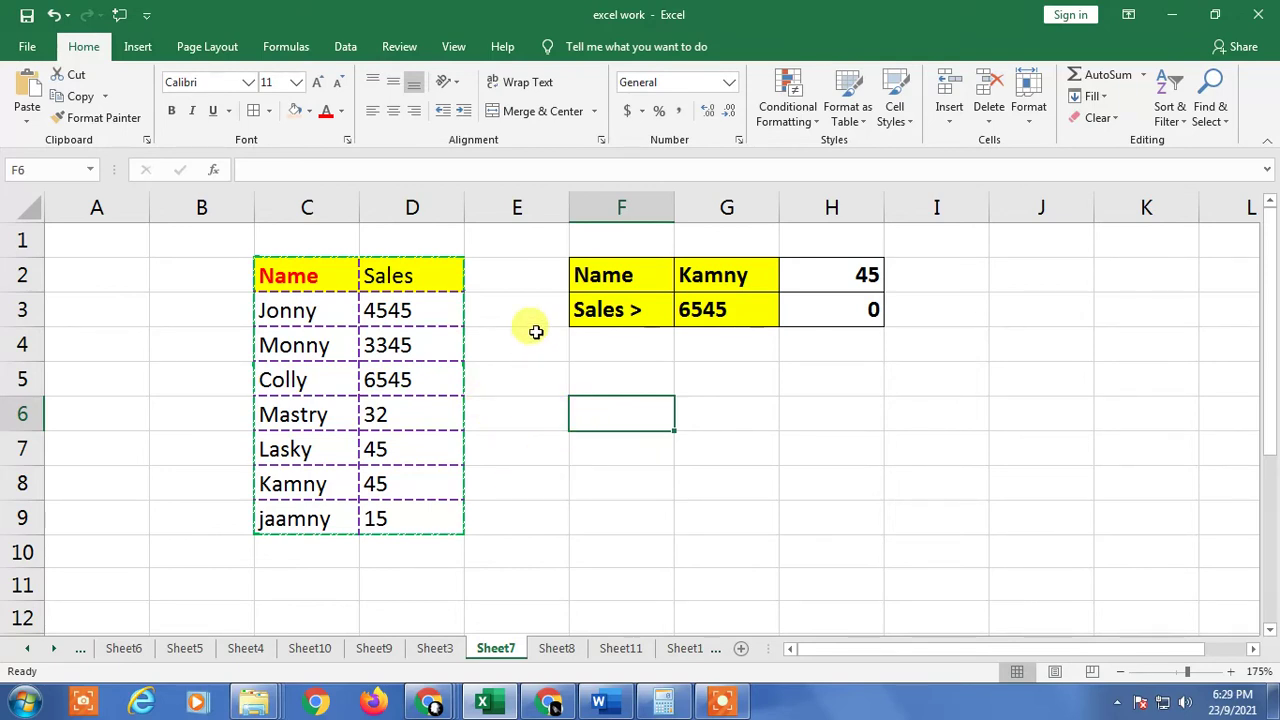
{"action": "left_click", "coordinate": [130, 278]}
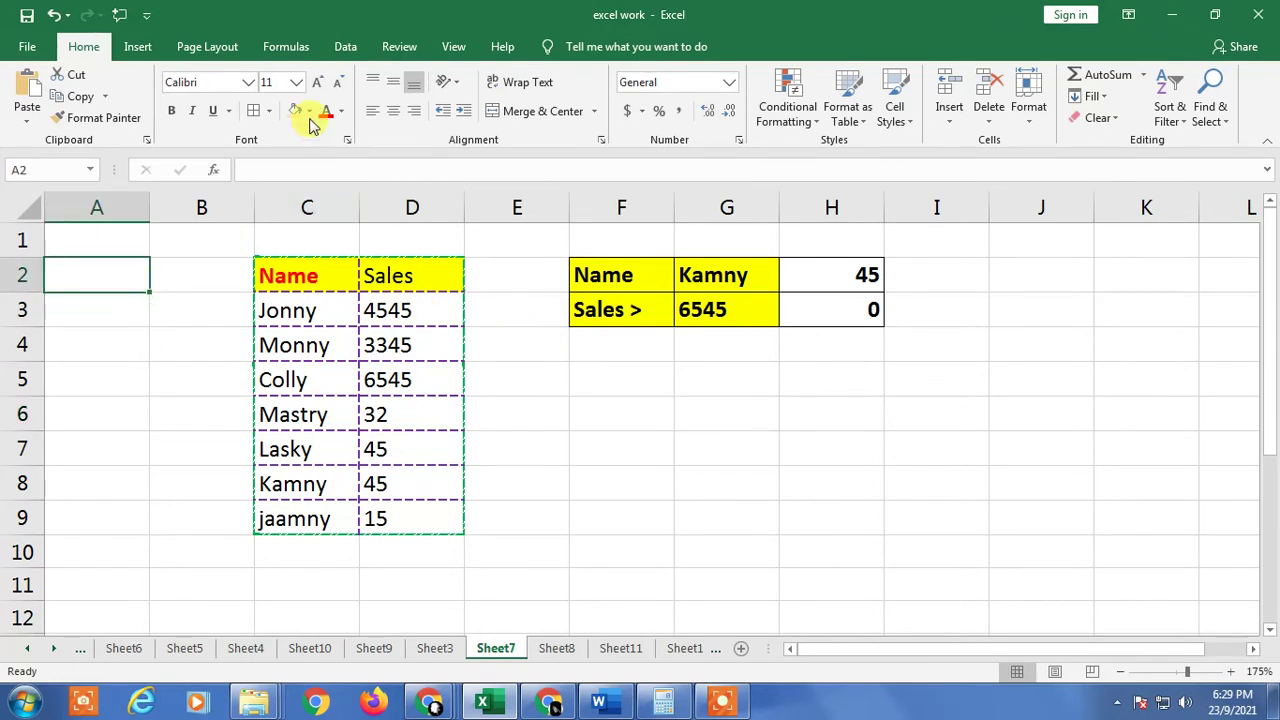
Switch to Erase Border on C2:D9 and erase the dashed lines under rows 3, 4 and 5
{"action": "left_click_drag", "start_coordinate": [289, 275], "coordinate": [409, 520]}
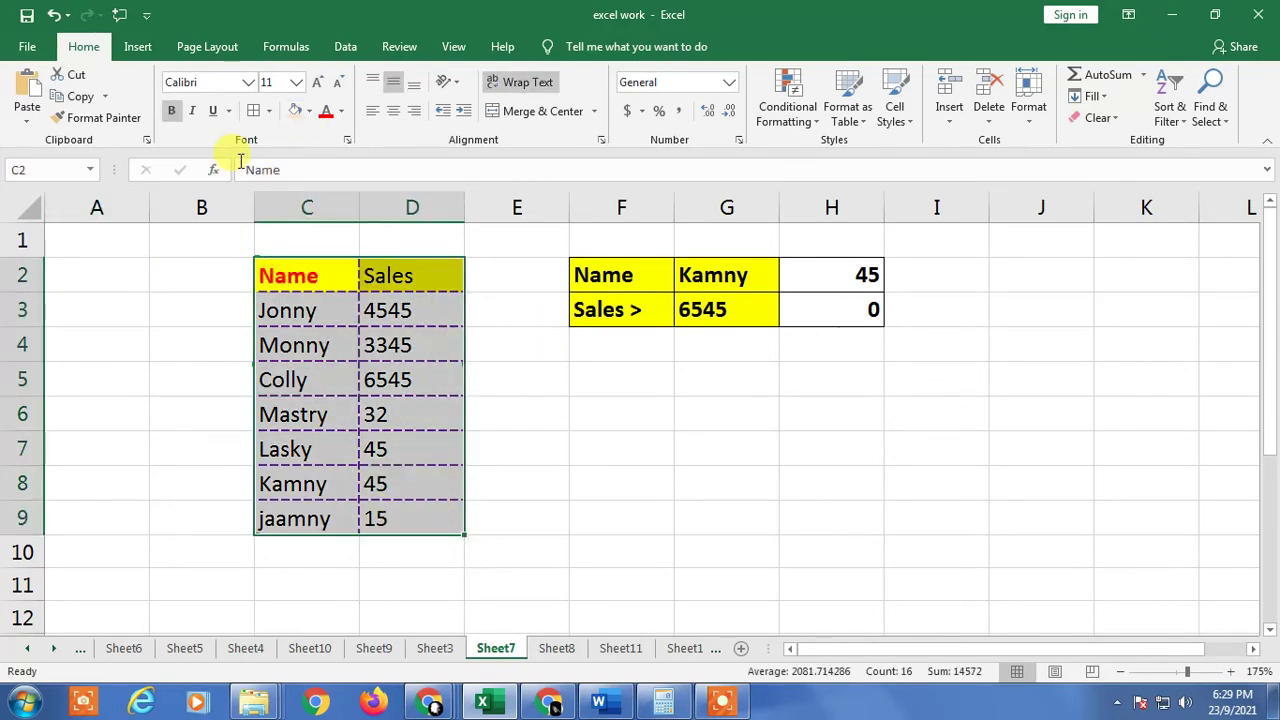
{"action": "left_click", "coordinate": [270, 111]}
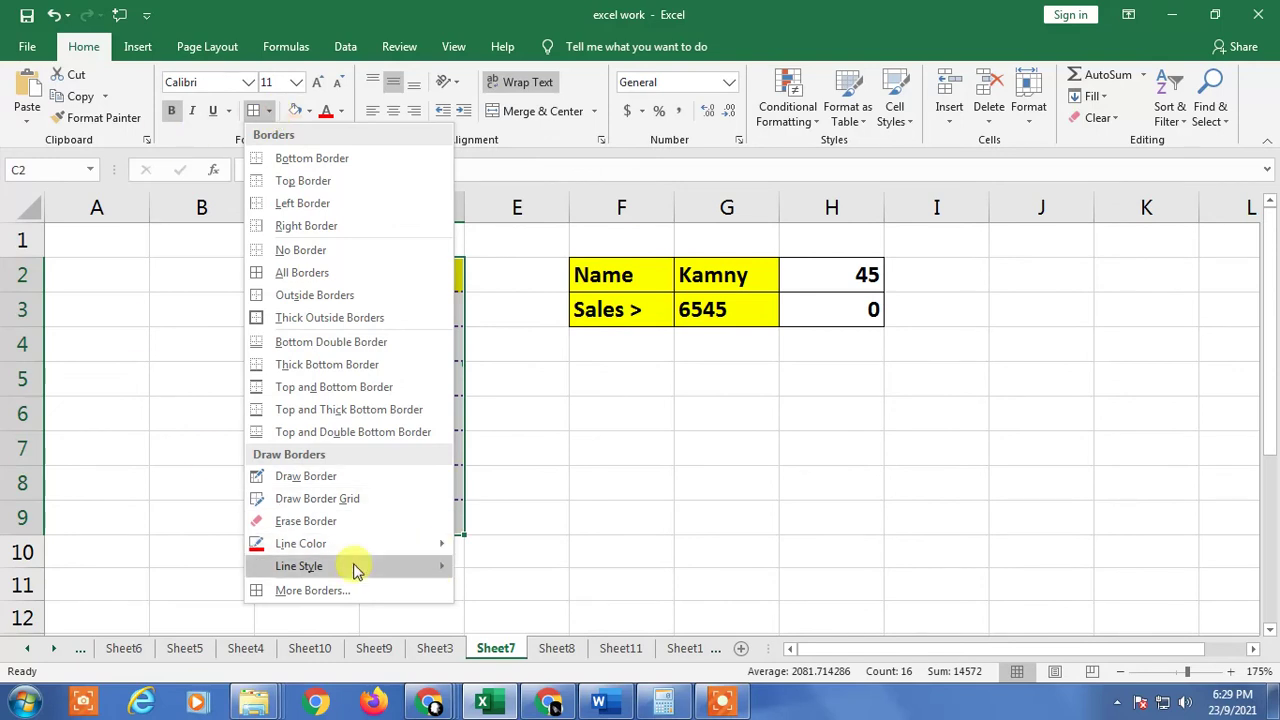
{"action": "left_click", "coordinate": [305, 521]}
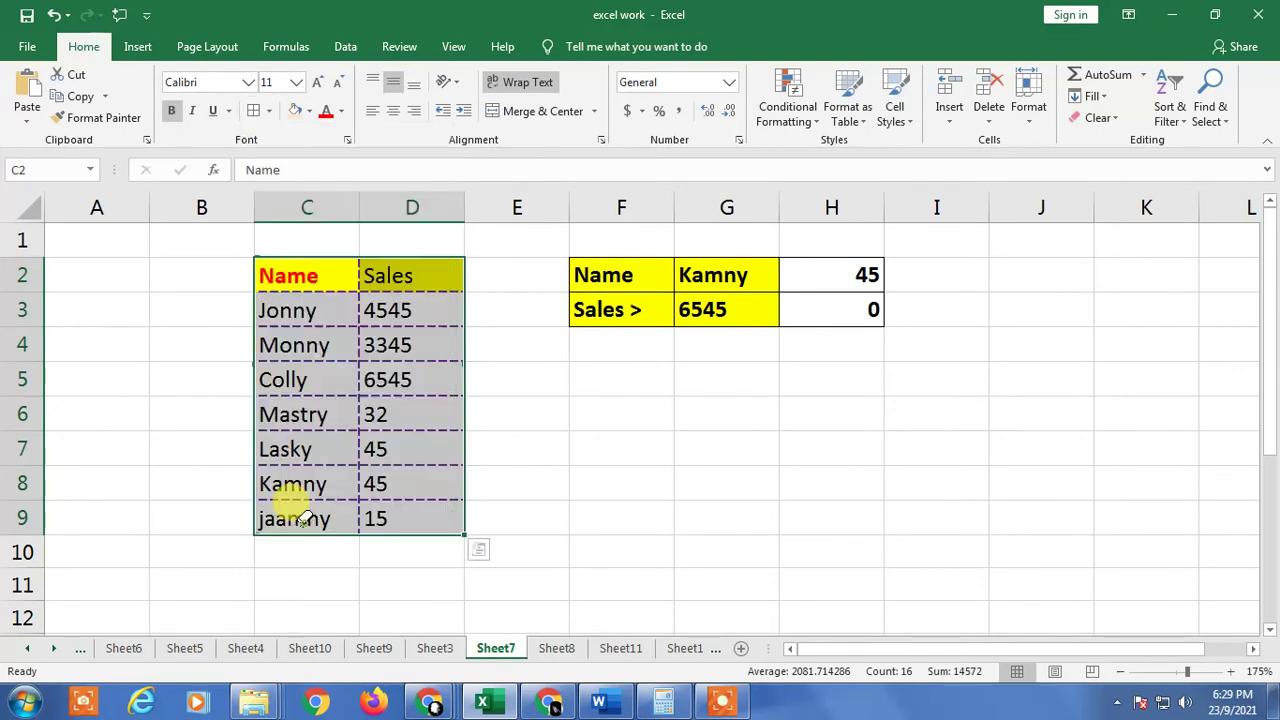
{"action": "left_click", "coordinate": [371, 310]}
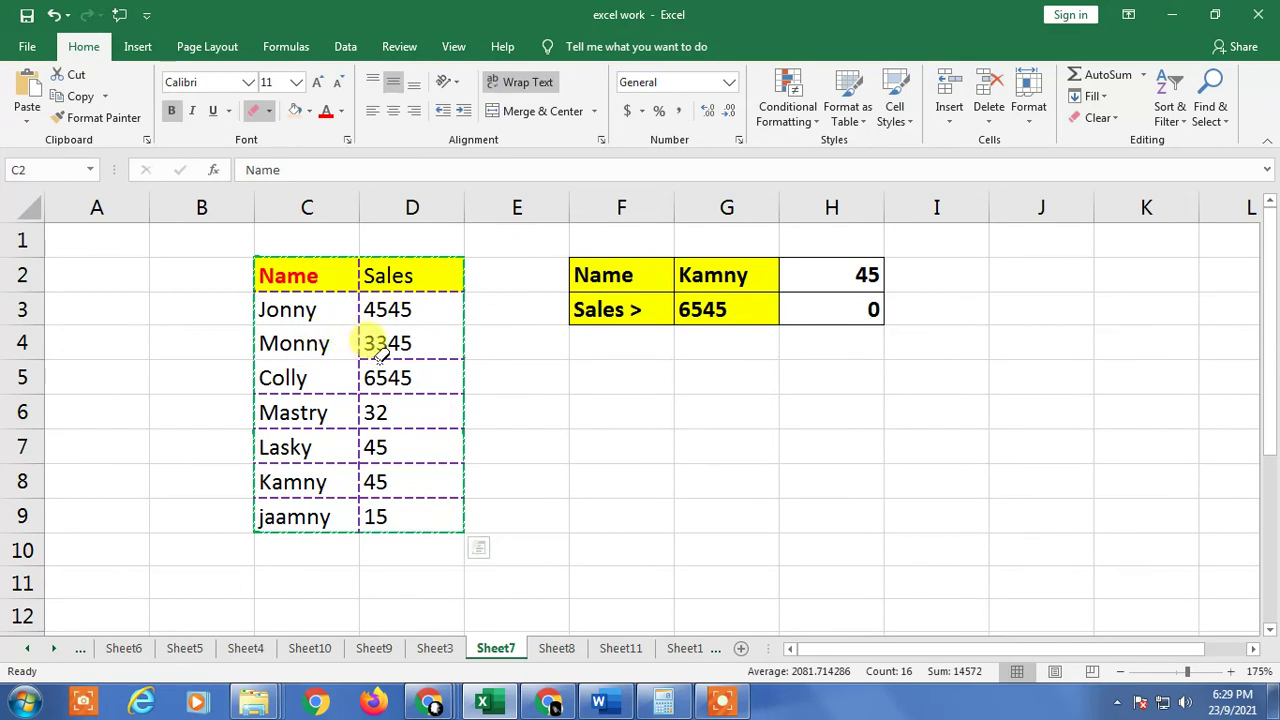
{"action": "left_click", "coordinate": [383, 352]}
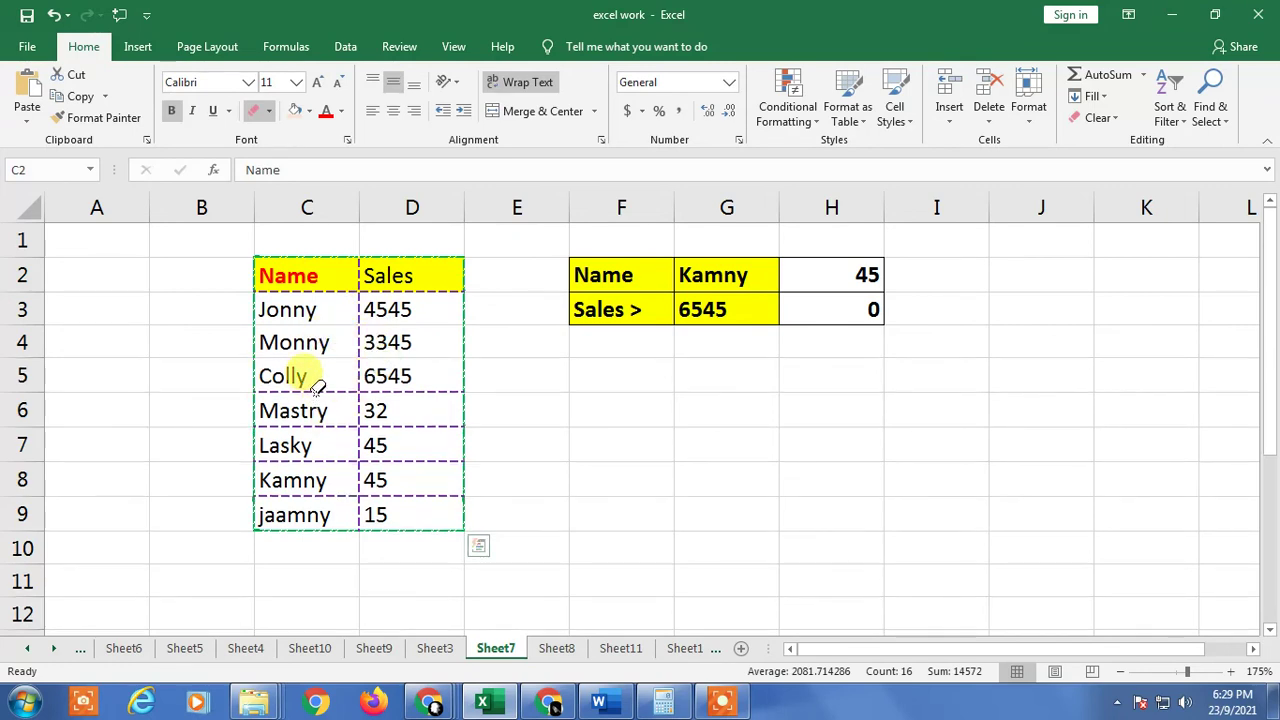
{"action": "left_click", "coordinate": [372, 390]}
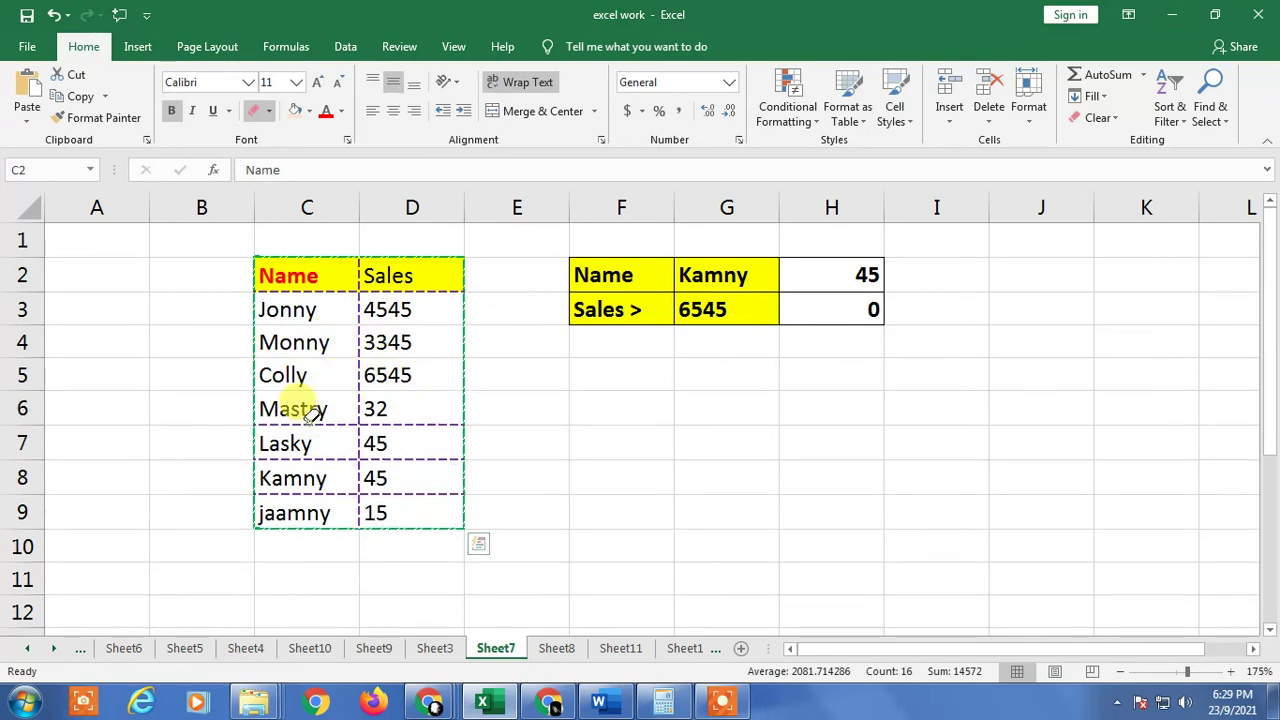
Erase the dashed lines under rows 6, 7 and 8 in both columns, then stop erasing
{"action": "left_click", "coordinate": [311, 418]}
{"action": "left_click", "coordinate": [420, 424]}
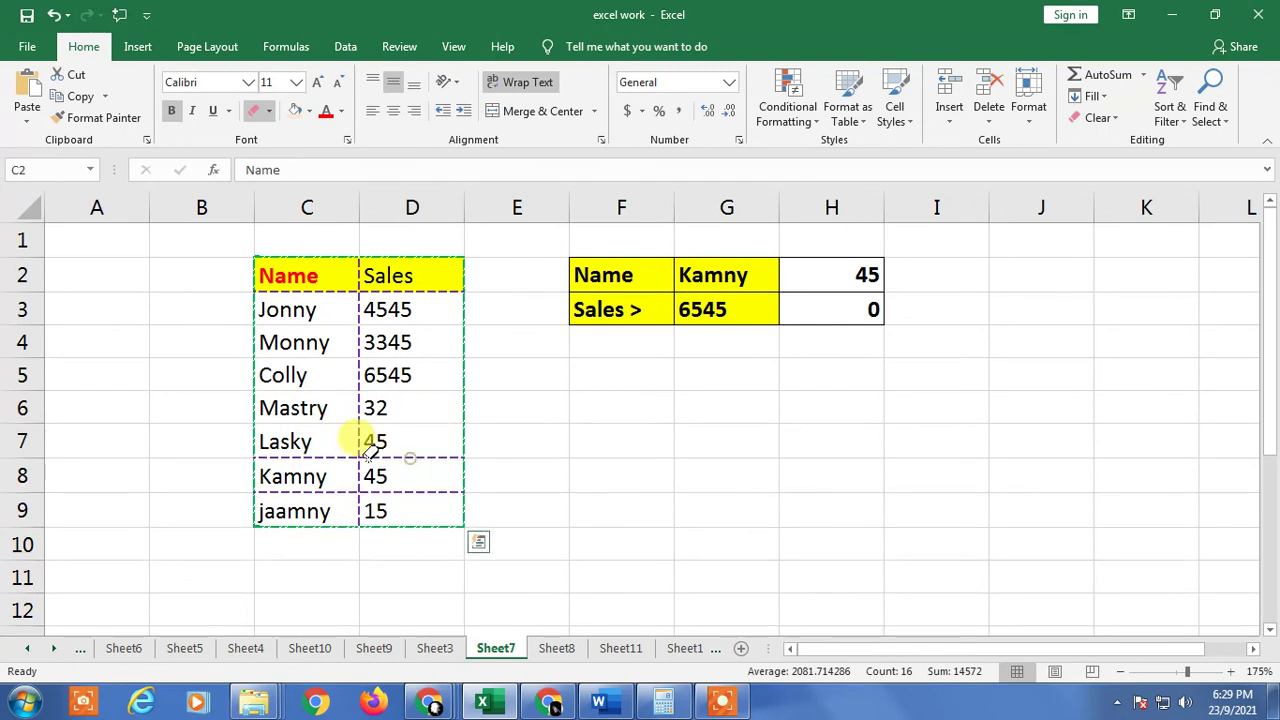
{"action": "left_click", "coordinate": [412, 458]}
{"action": "left_click", "coordinate": [332, 458]}
{"action": "left_click", "coordinate": [355, 490]}
{"action": "left_click", "coordinate": [365, 486]}
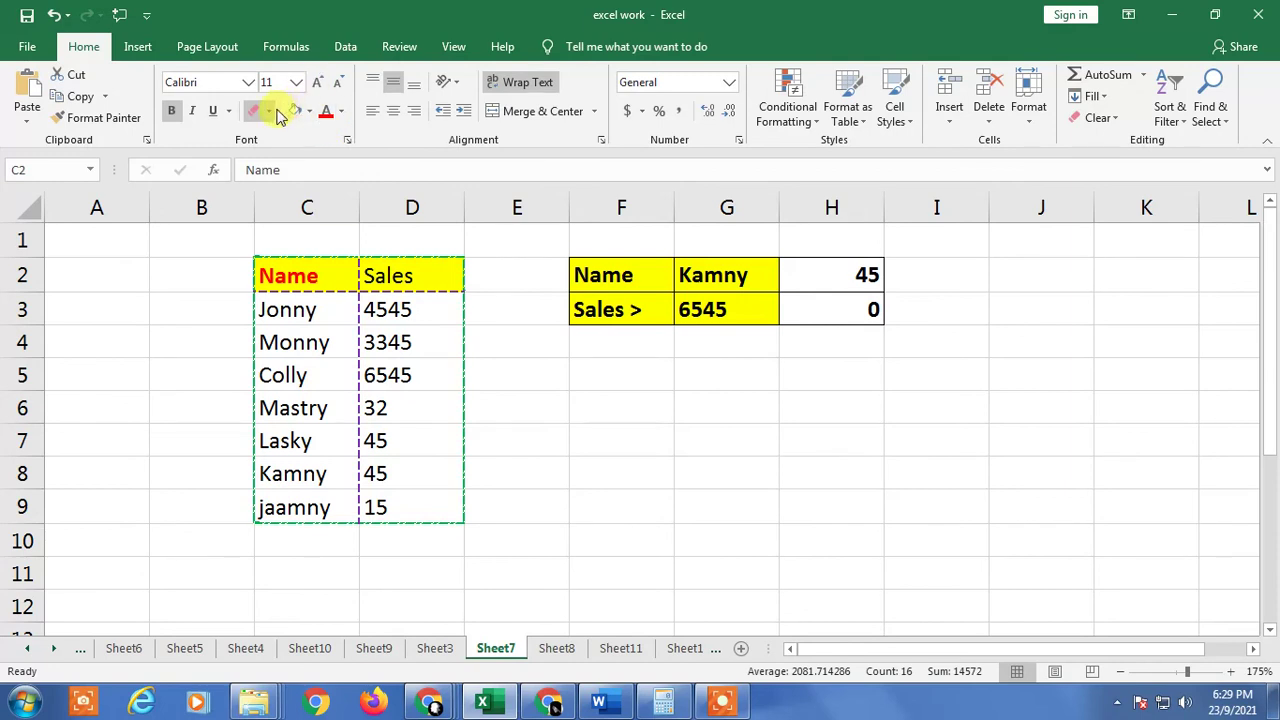
{"action": "left_click", "coordinate": [258, 111]}
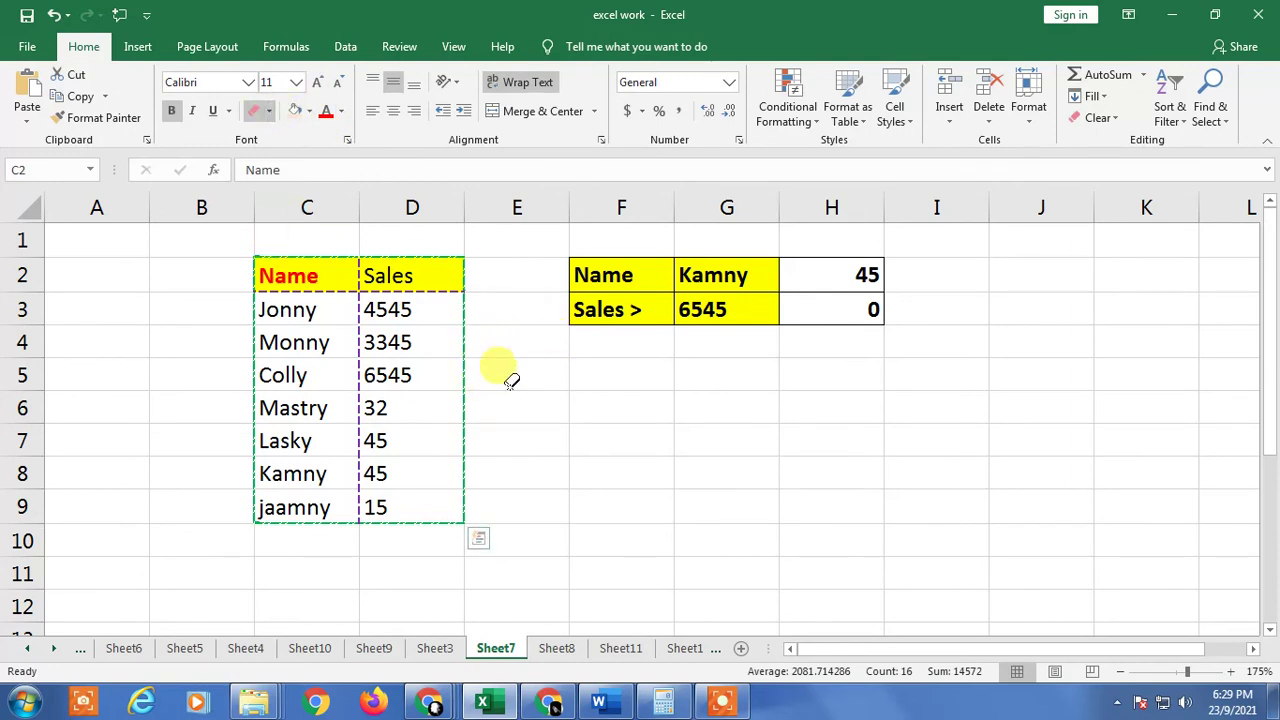
{"action": "key", "text": "Escape"}
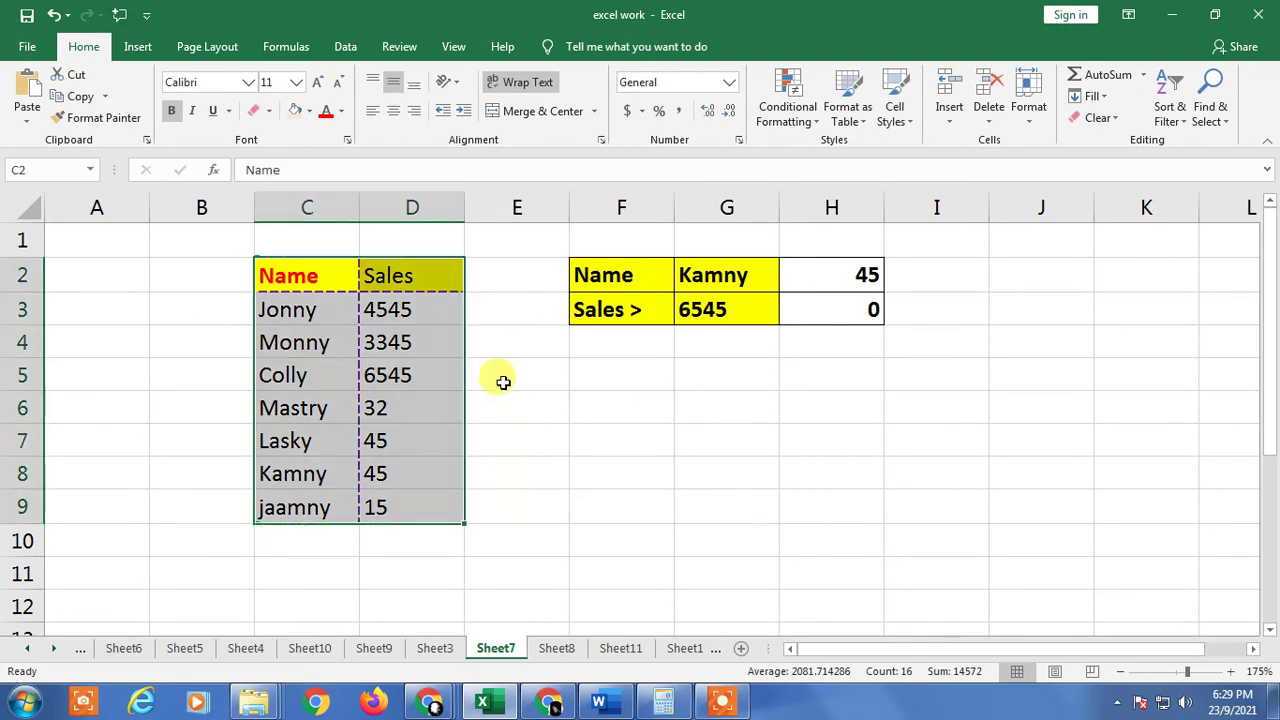
Apply No Border to C2:D9, then minimise Excel to show the desktop
{"action": "left_click", "coordinate": [519, 314]}
{"action": "left_click_drag", "start_coordinate": [300, 277], "coordinate": [437, 506]}
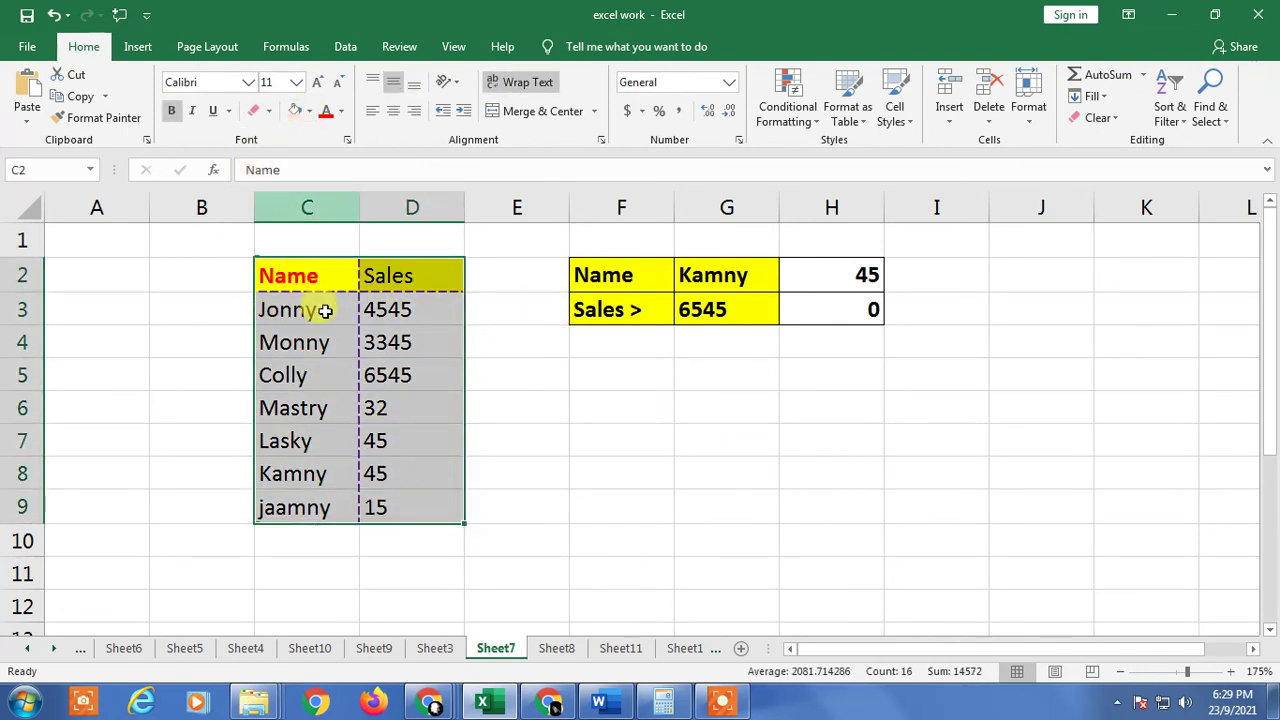
{"action": "left_click", "coordinate": [309, 111]}
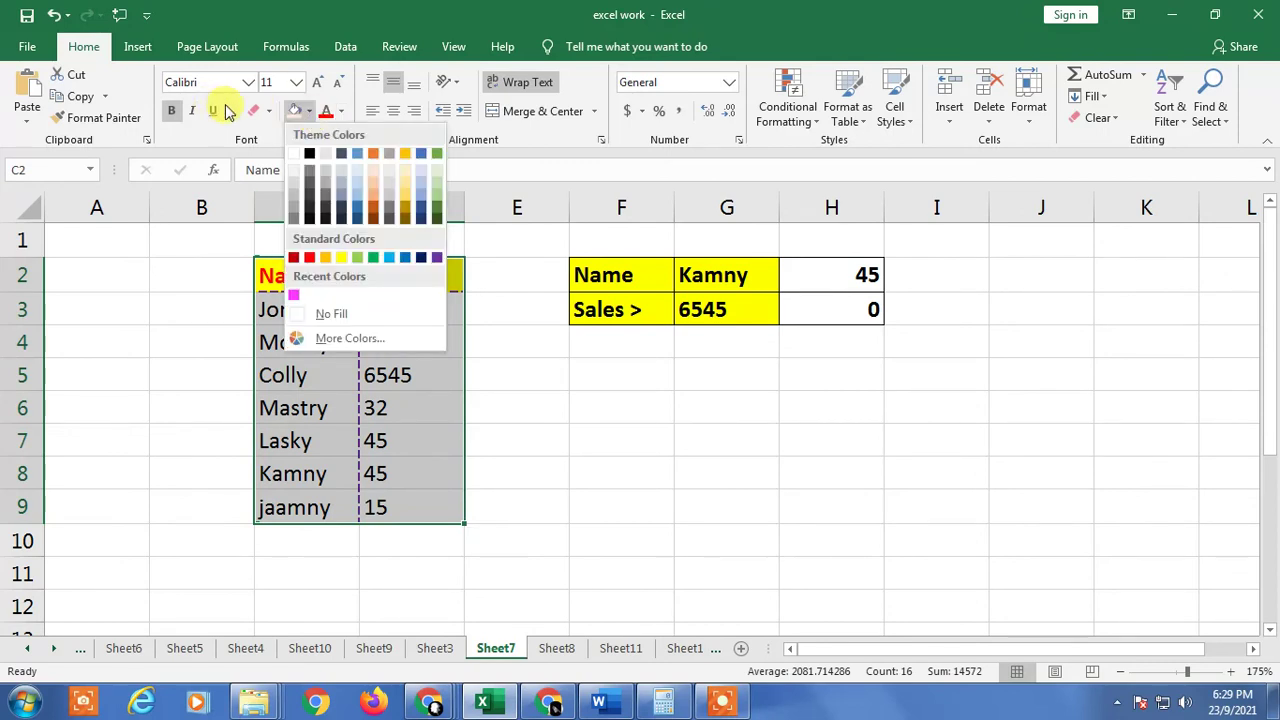
{"action": "left_click", "coordinate": [215, 141]}
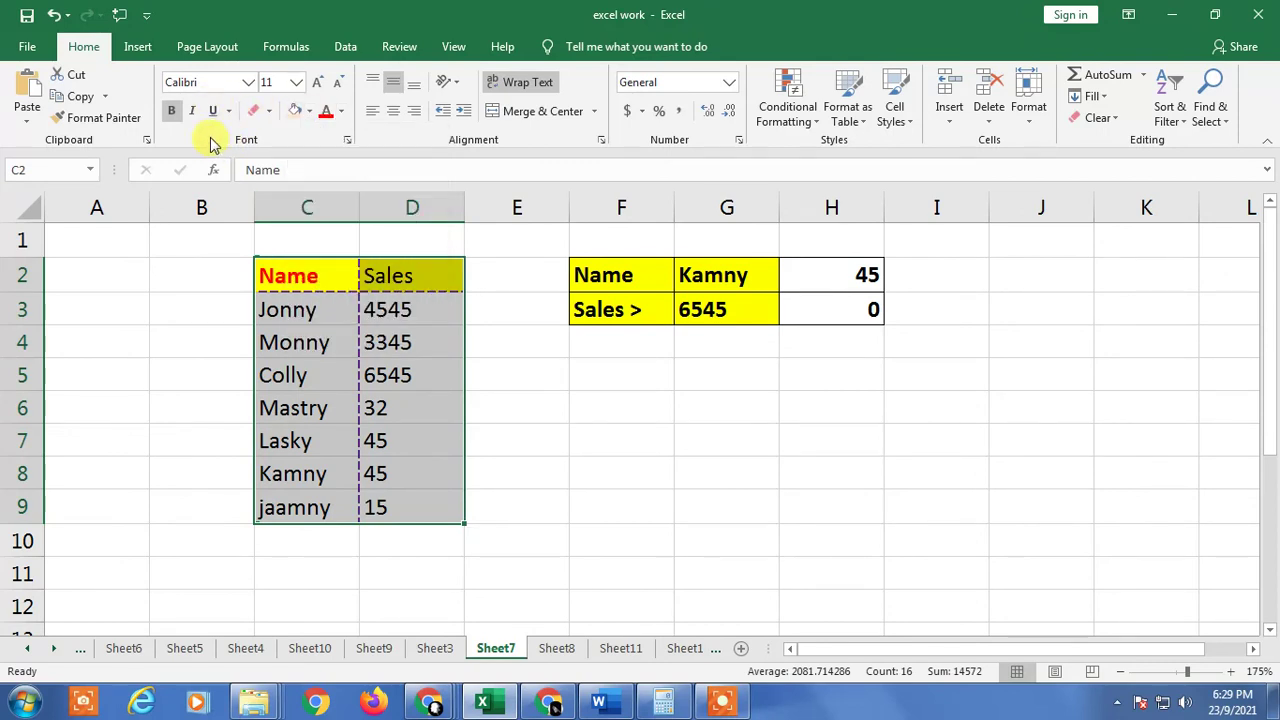
{"action": "left_click", "coordinate": [269, 111]}
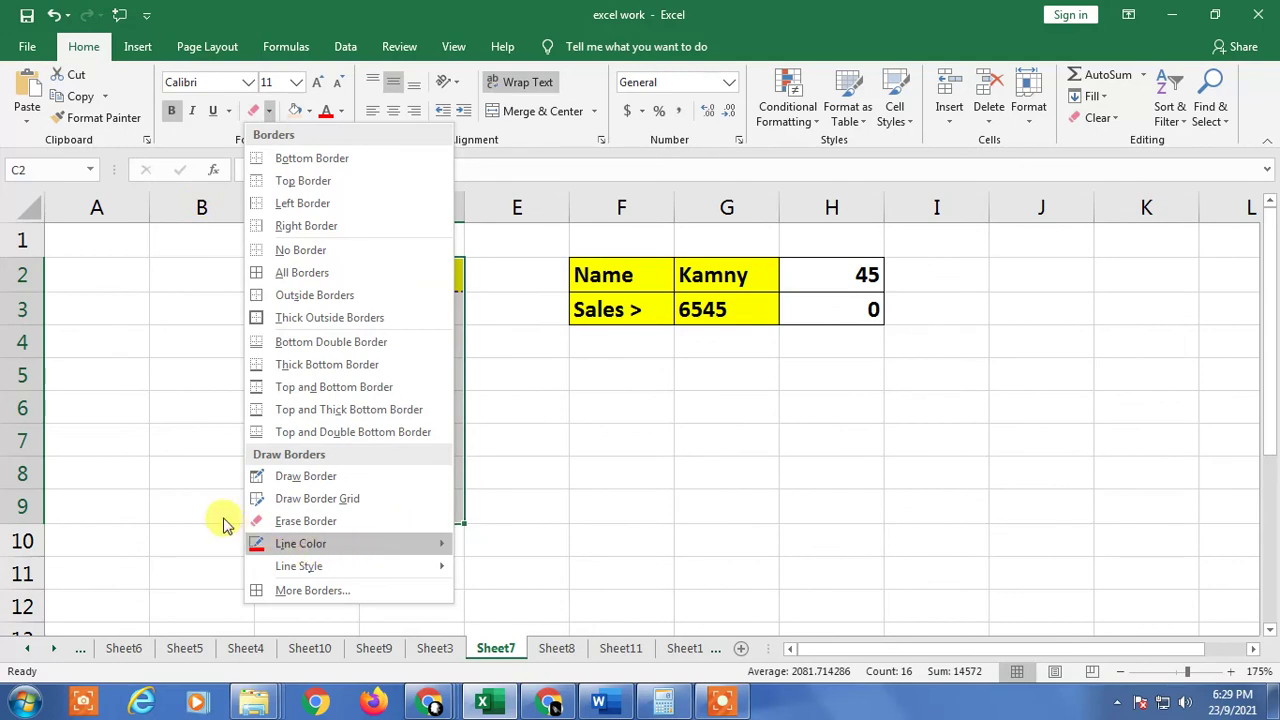
{"action": "left_click", "coordinate": [303, 250]}
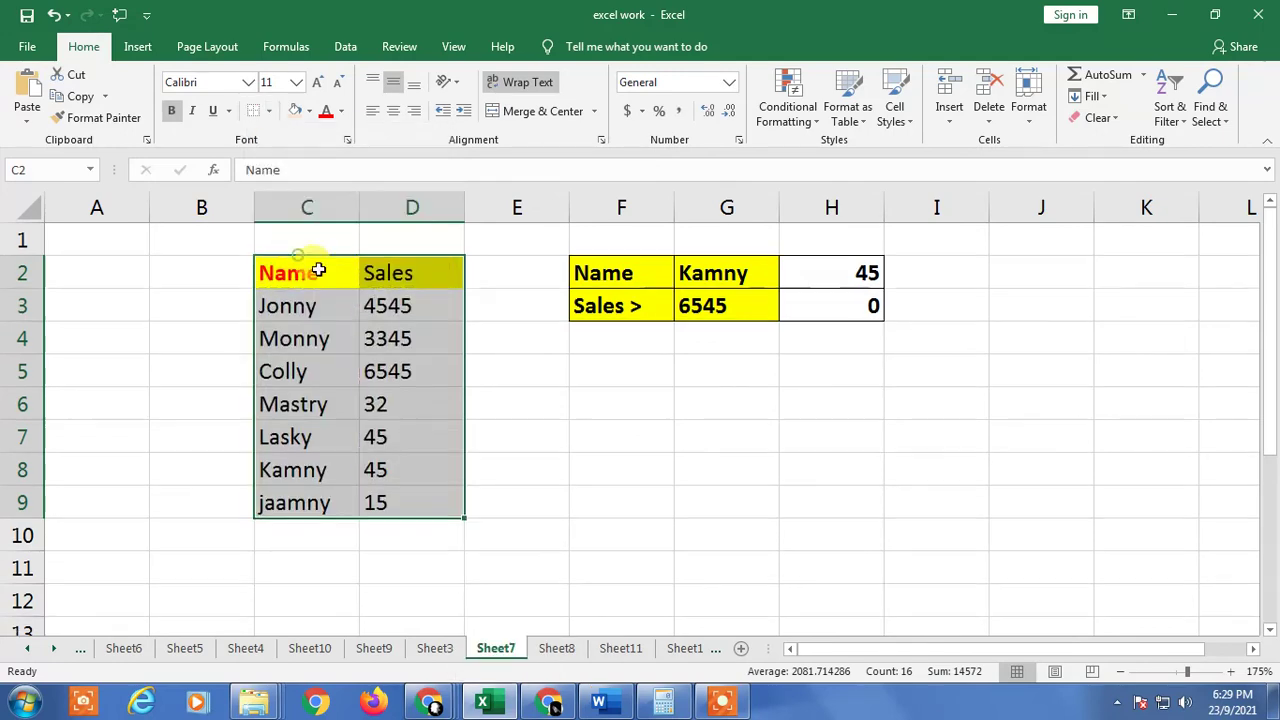
{"action": "left_click", "coordinate": [523, 390]}
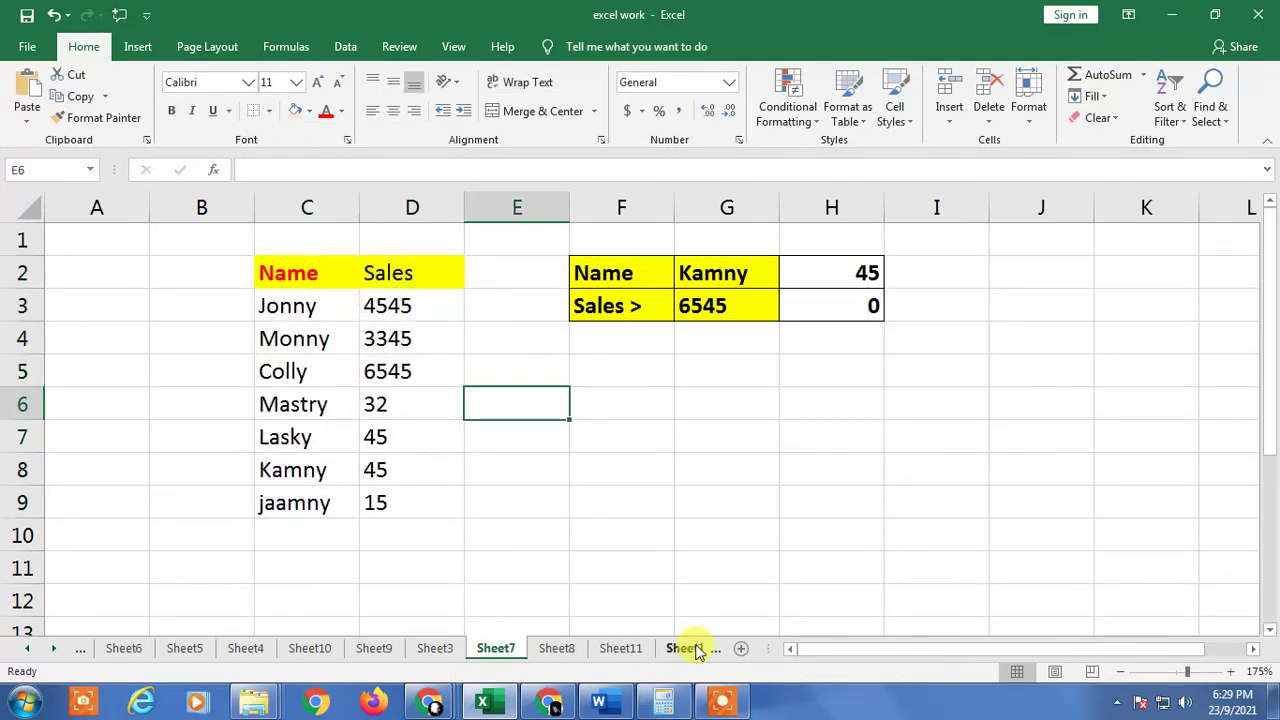
{"action": "key", "text": "super+d"}
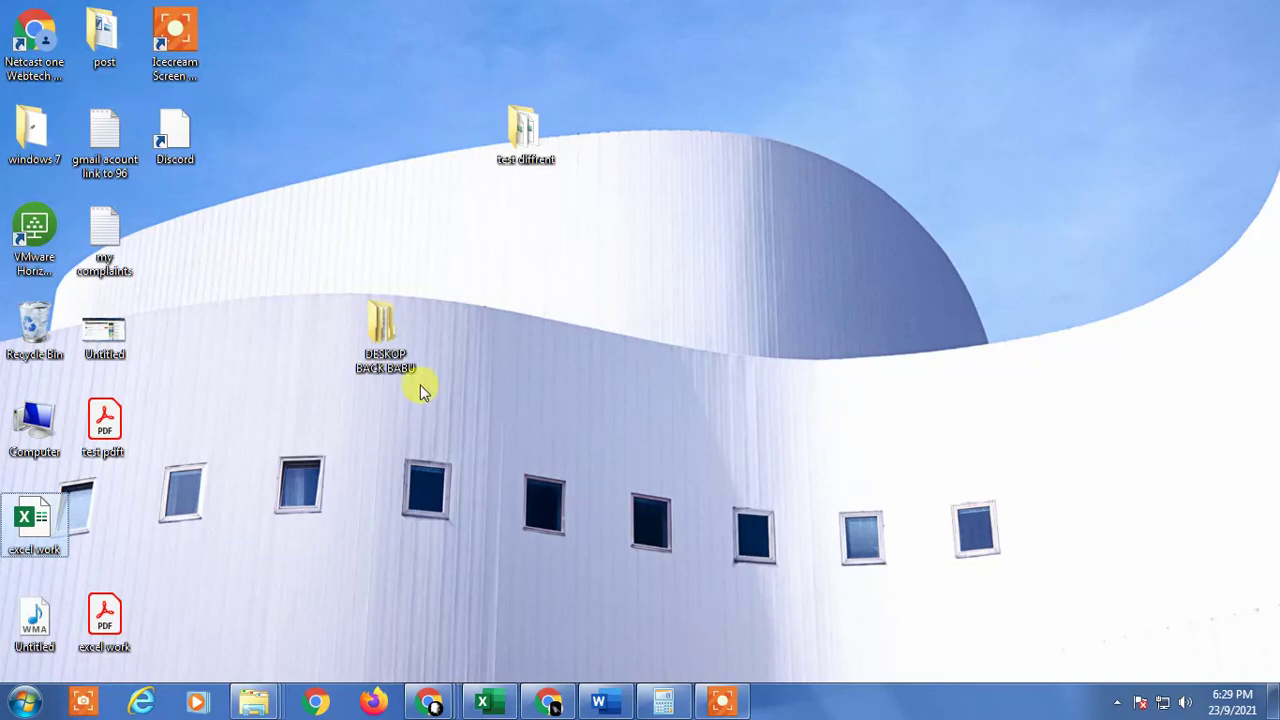